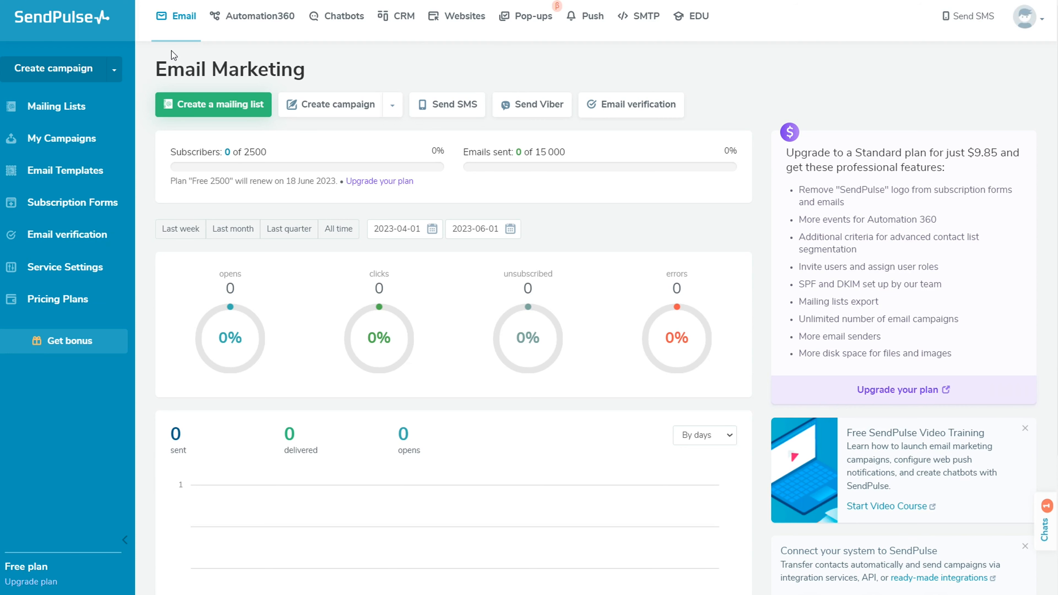
Start a new email campaign and choose My clients as its mailing list
left_click(75, 74)
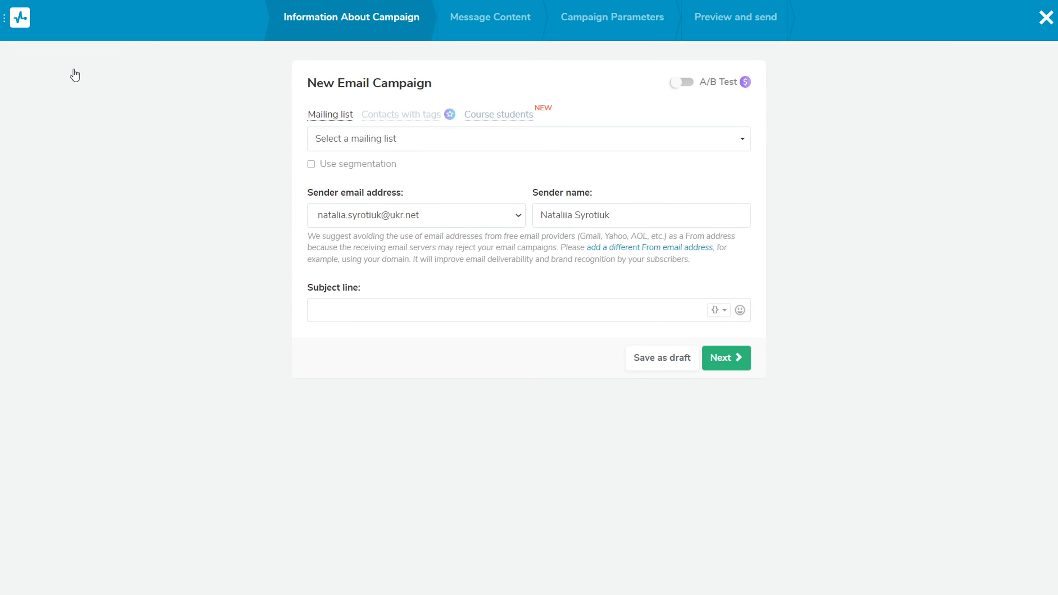
left_click(528, 143)
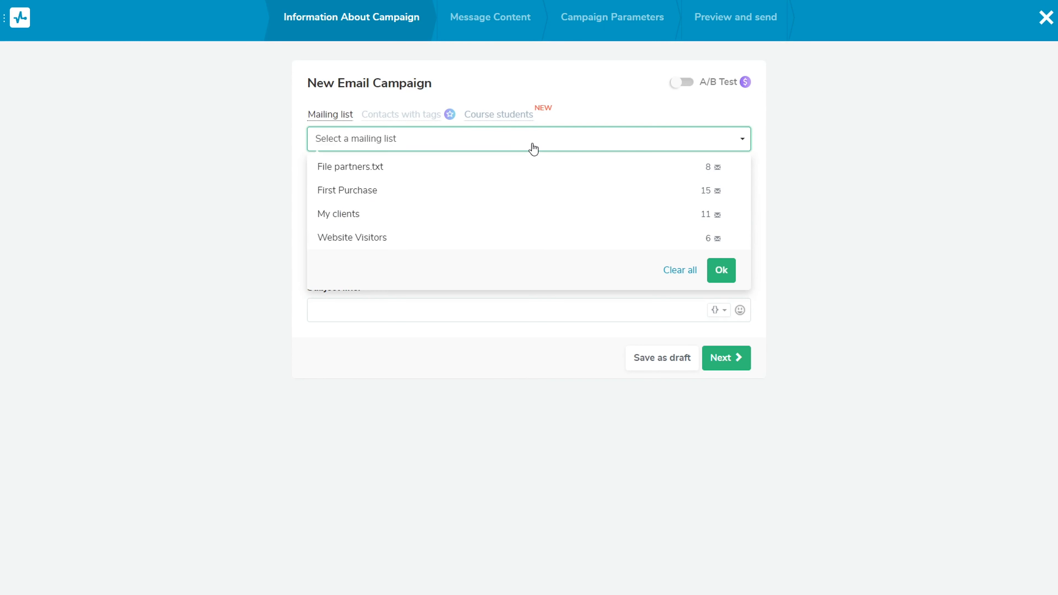
left_click(539, 215)
left_click(547, 196)
left_click(547, 196)
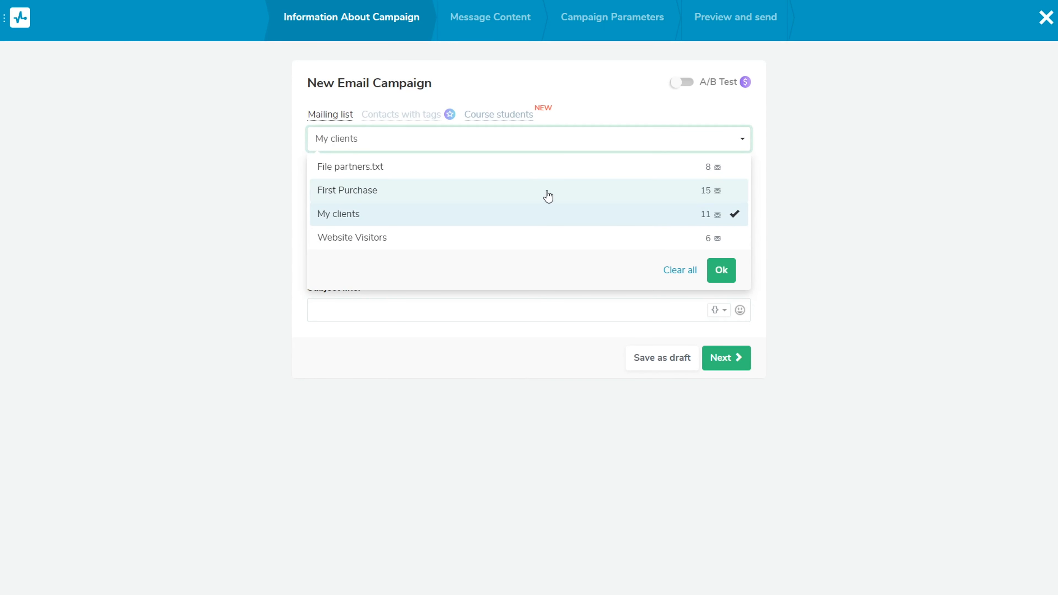
left_click(722, 275)
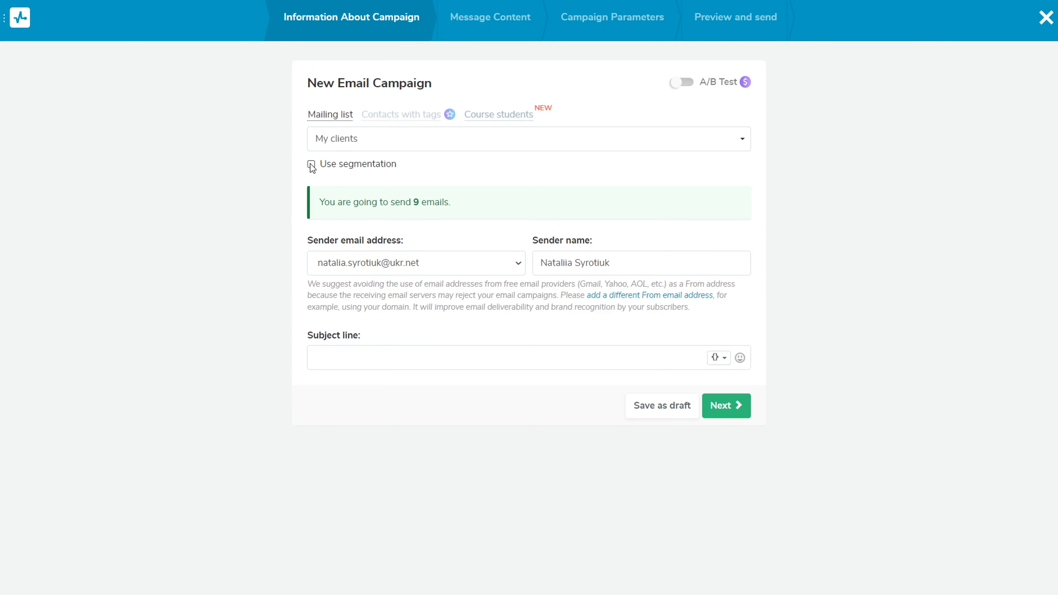
Enable segmentation and apply a new segment for recipients whose Email: date added is after 2023-05-31
left_click(311, 164)
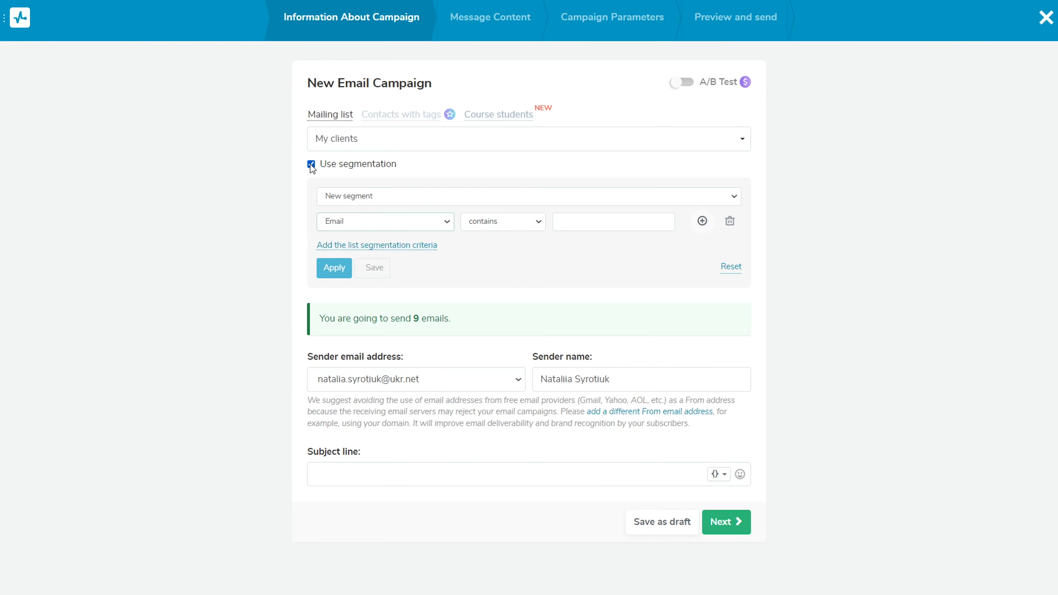
left_click(447, 221)
left_click(439, 304)
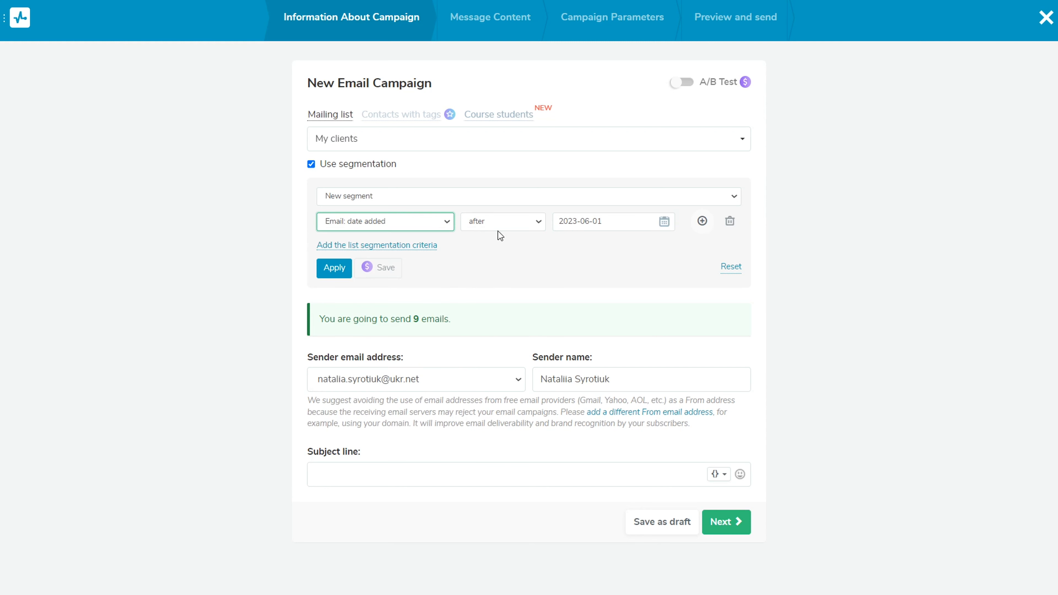
left_click(665, 222)
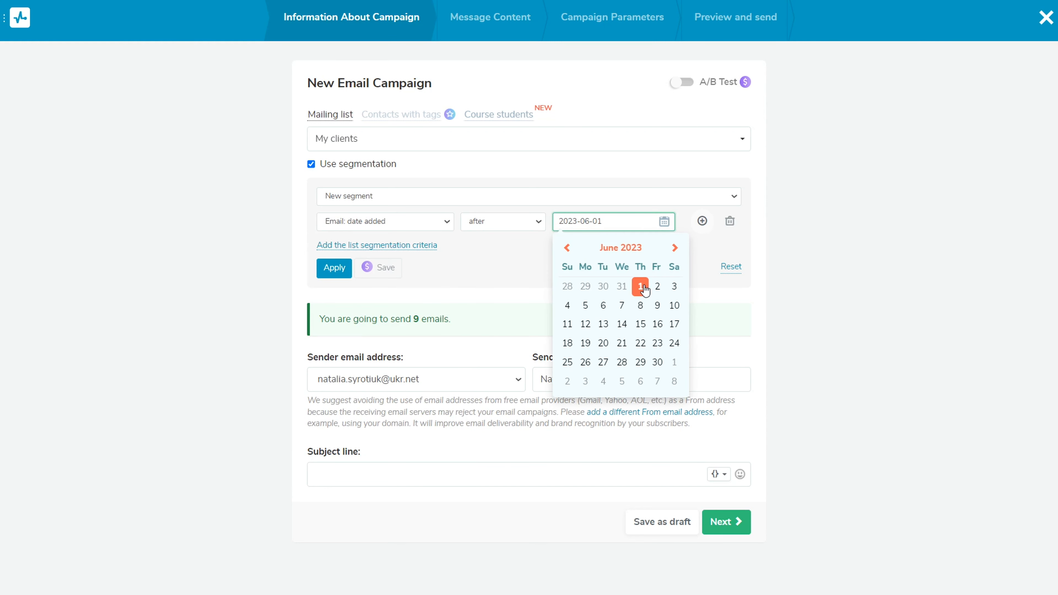
left_click(621, 286)
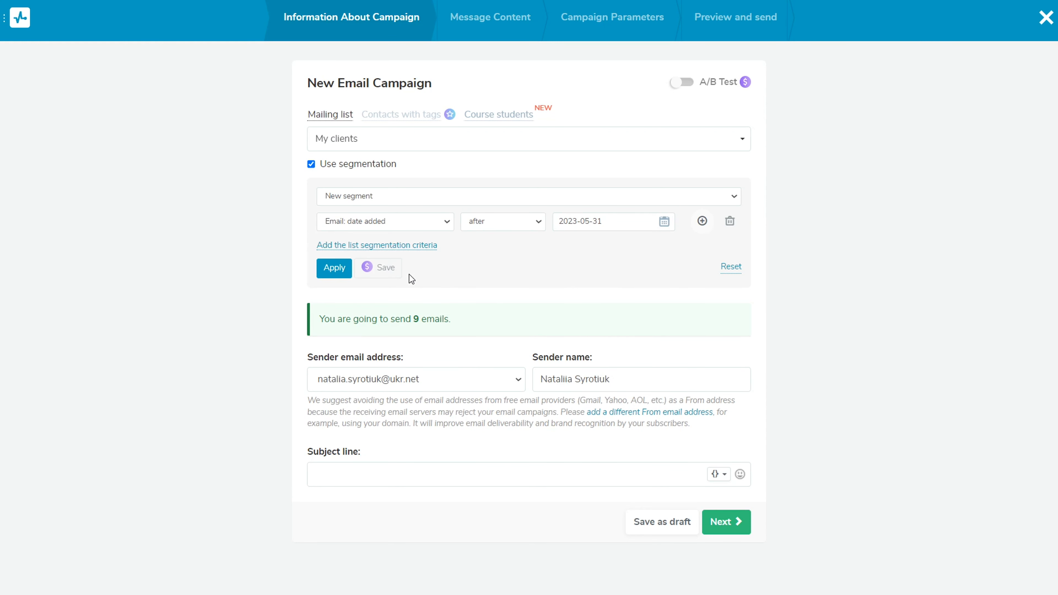
left_click(331, 267)
Choose the sendpulse.com sender address and set the sender name to the sender's first name followed by "from SendPulse"
left_click(511, 379)
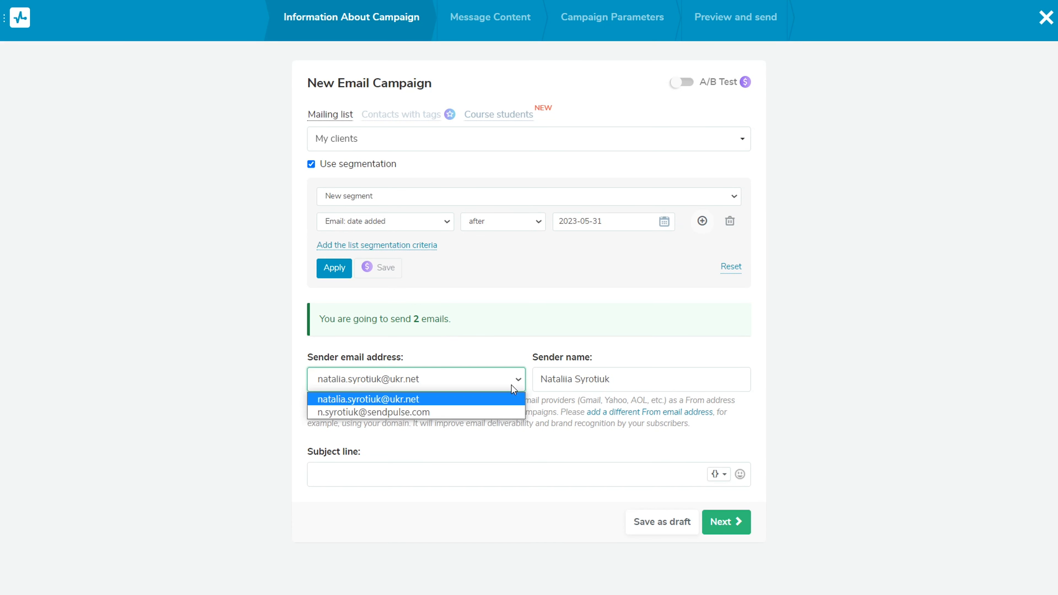
left_click(462, 413)
left_click(589, 382)
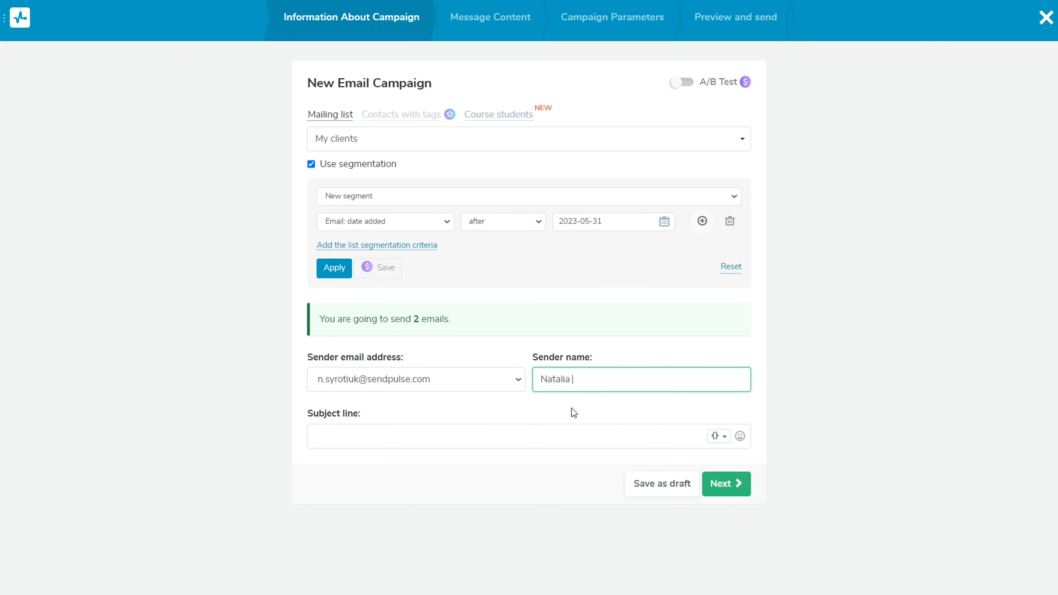
type("from SendPulse")
left_click(571, 408)
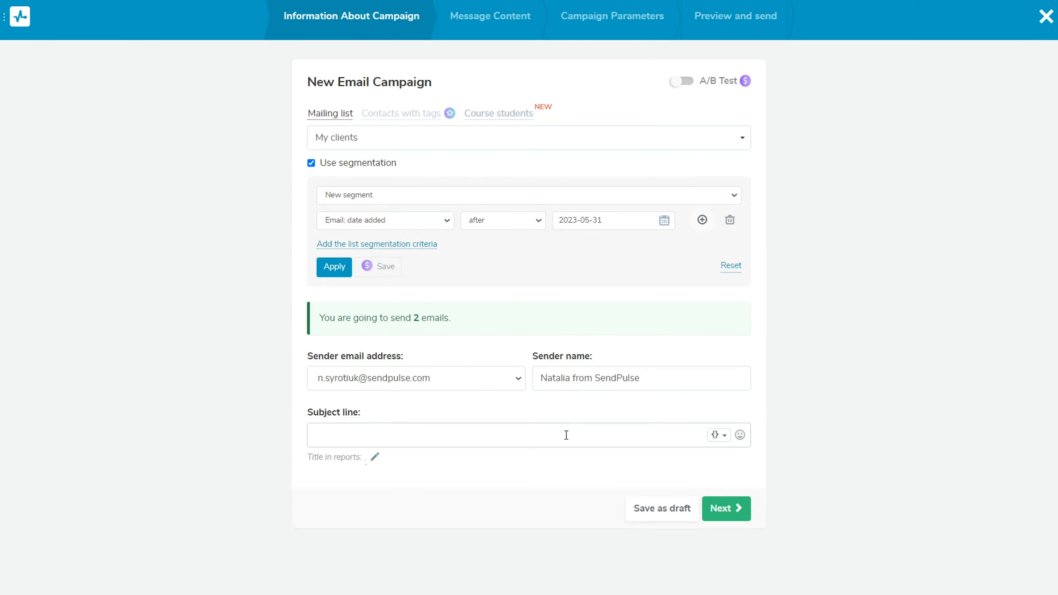
Set the subject line to "Thank you for subscribing" and append a slightly smiling face emoji
left_click(566, 435)
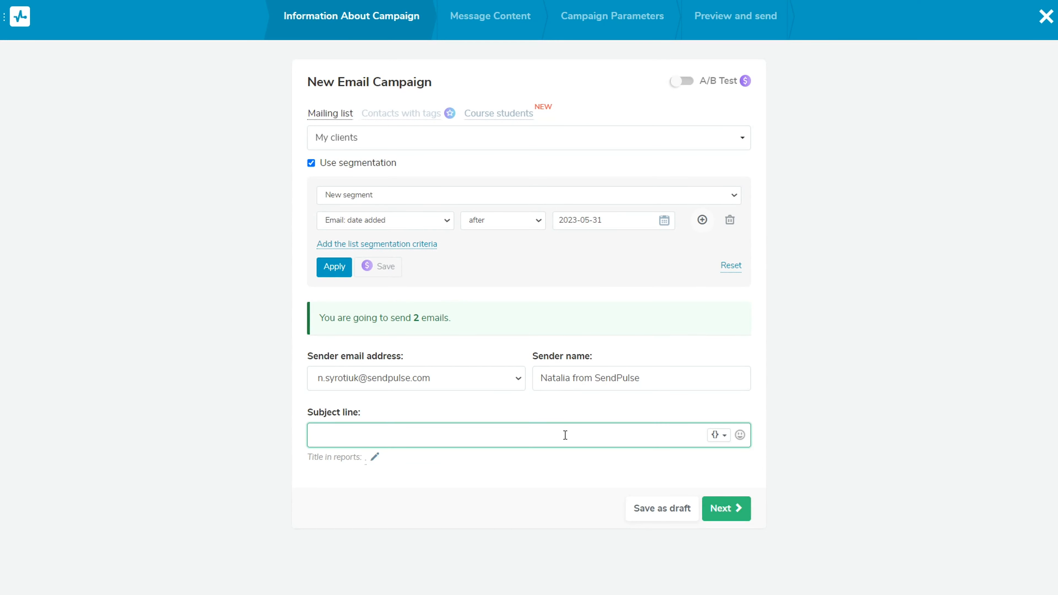
type("Thank you for subscribing")
left_click(740, 435)
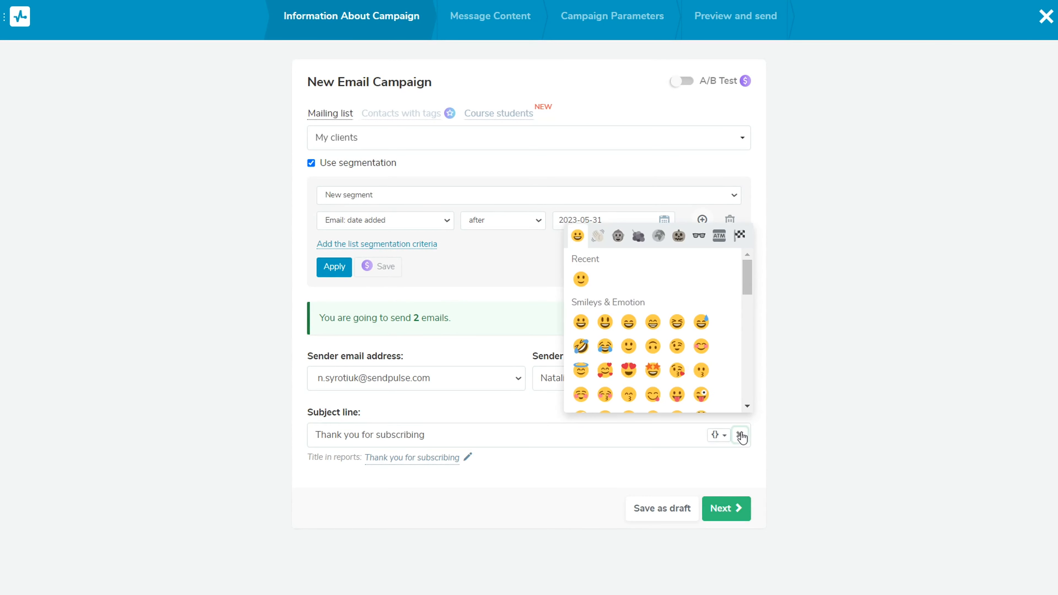
left_click(580, 280)
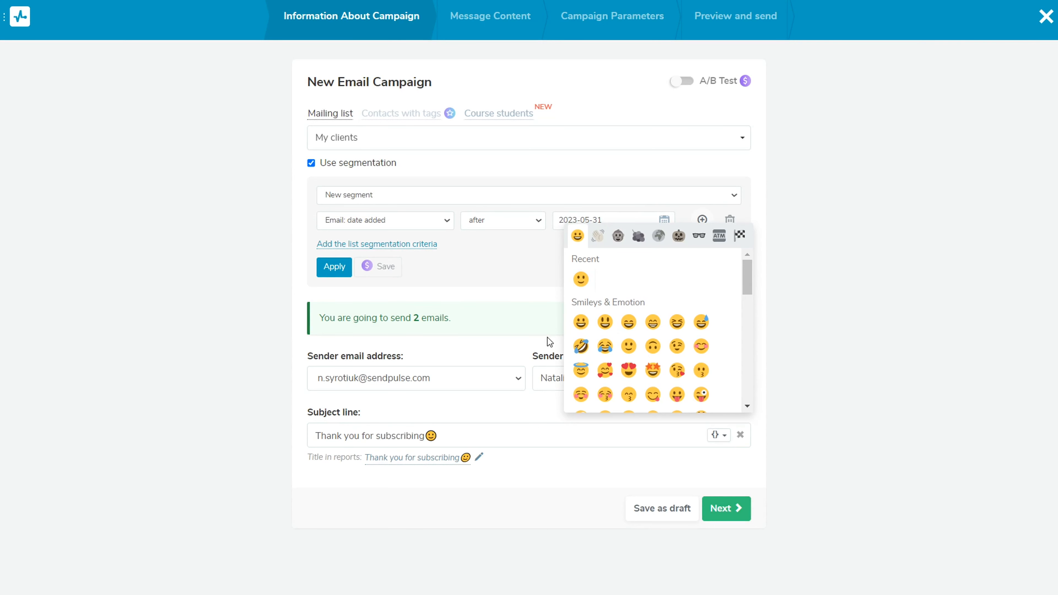
Insert the Name variable at the start of the subject line and change "Thank" to lowercase "thank"
left_click(313, 436)
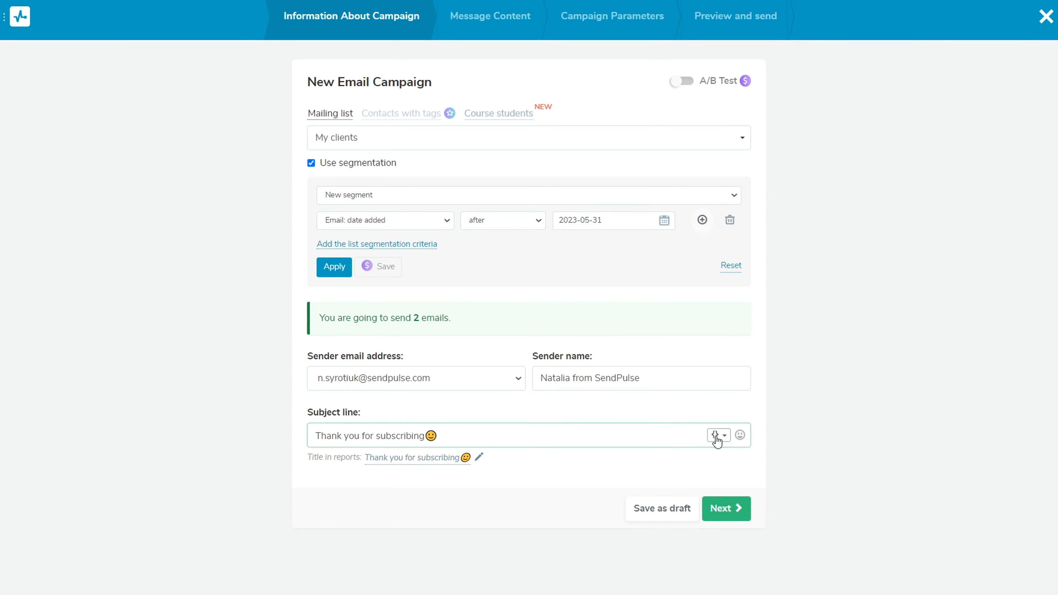
left_click(716, 435)
left_click(402, 491)
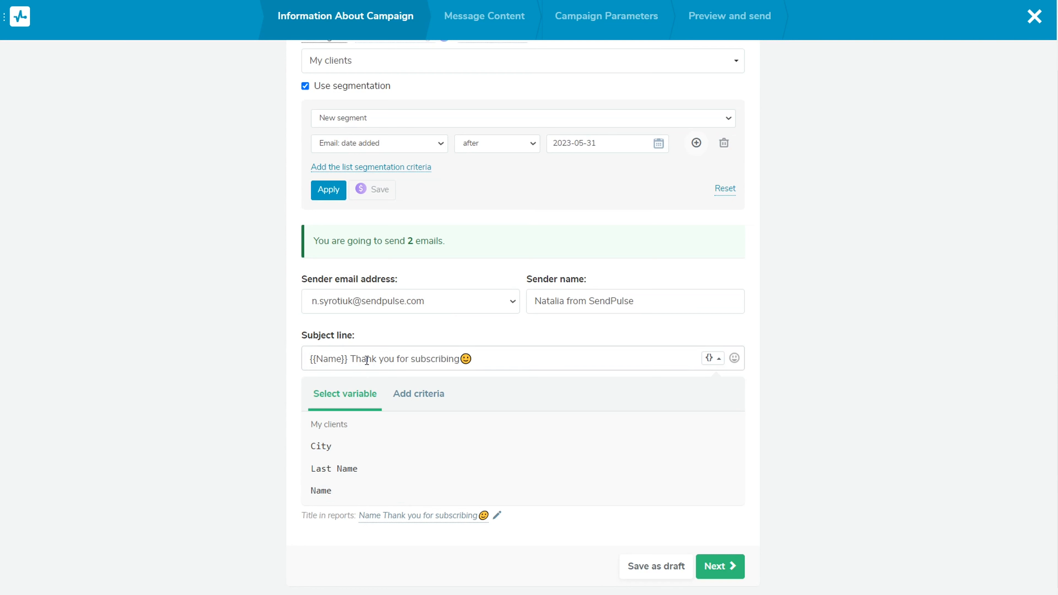
left_click(353, 359)
key("shift+Right")
type("t")
left_click(485, 356)
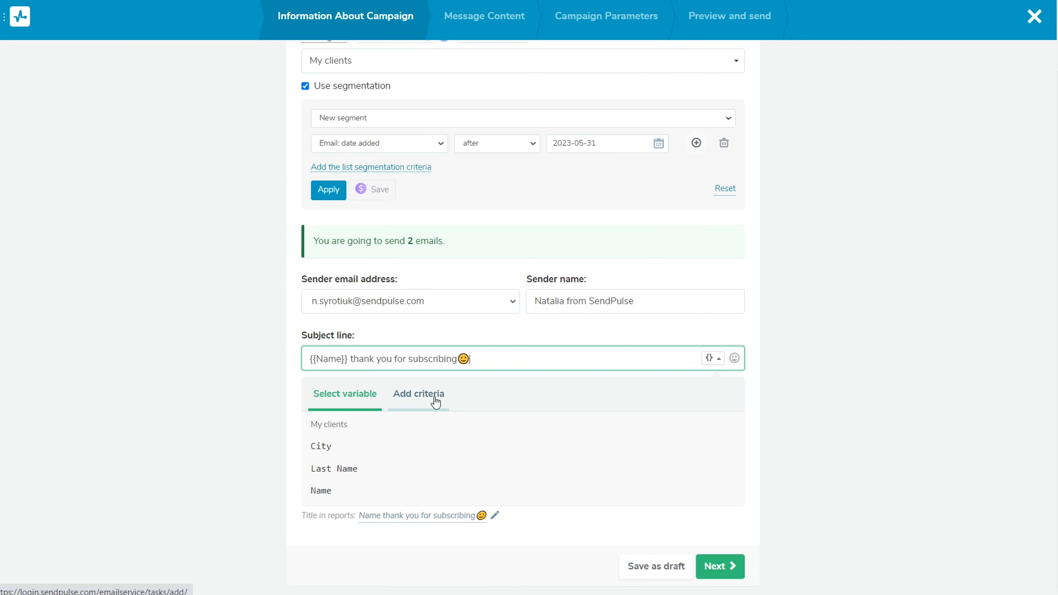
Add a subject line criterion that checks whether the Name variable is empty
left_click(414, 400)
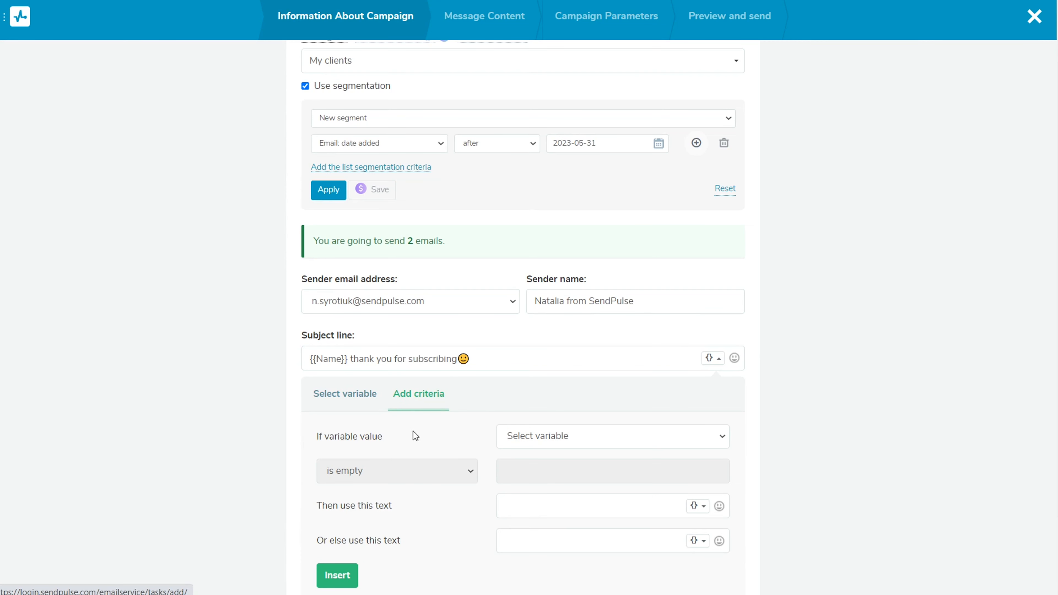
scroll(412, 427, "down", 2)
left_click(586, 365)
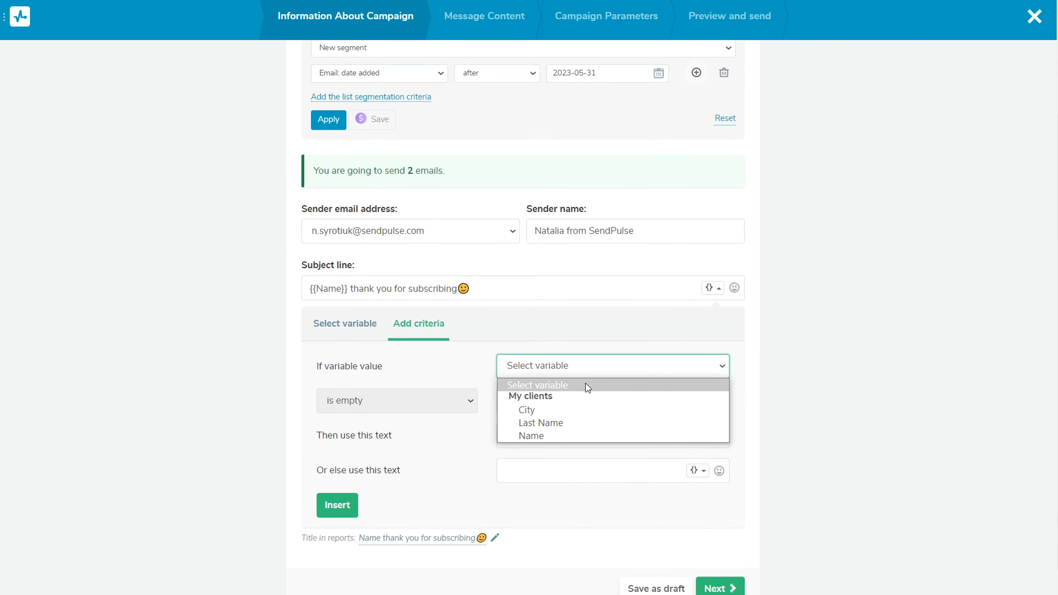
left_click(549, 436)
left_click(469, 402)
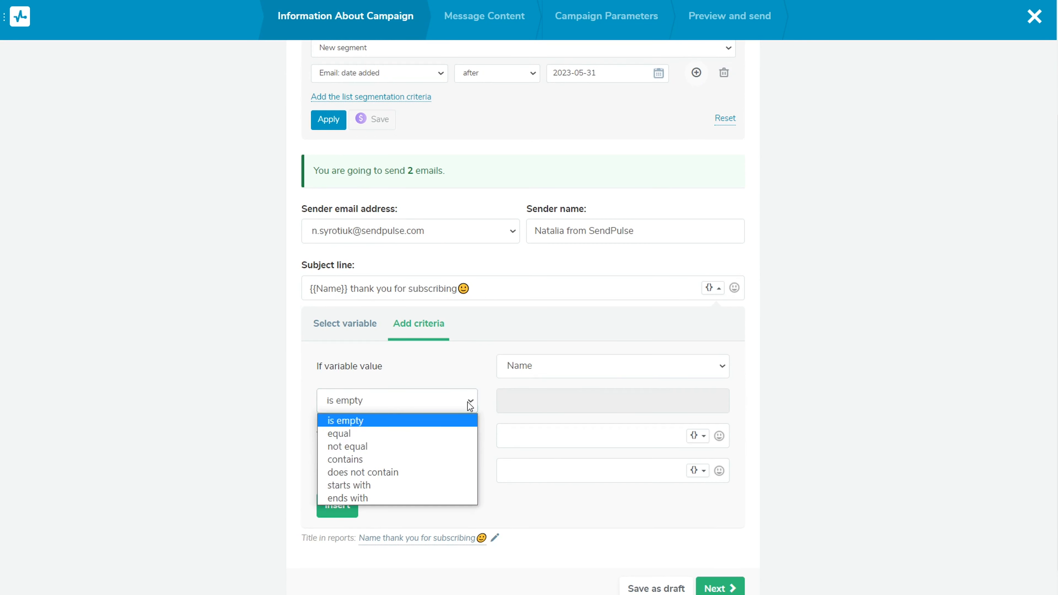
left_click(437, 421)
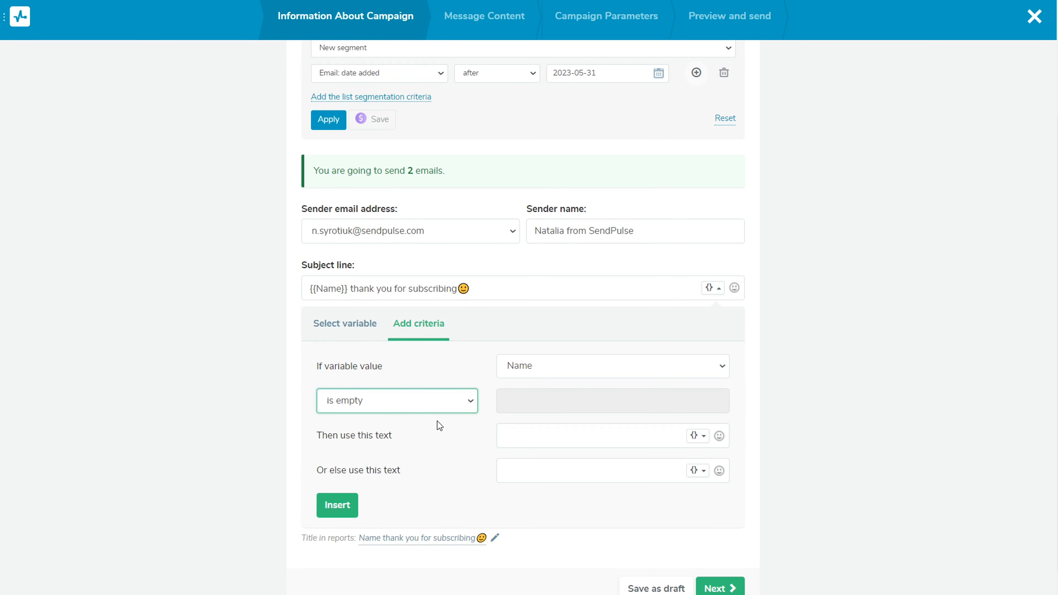
Set the text for the fulfilled criterion to "Thank you for subscribing" with a slightly smiling face emoji
left_click(564, 435)
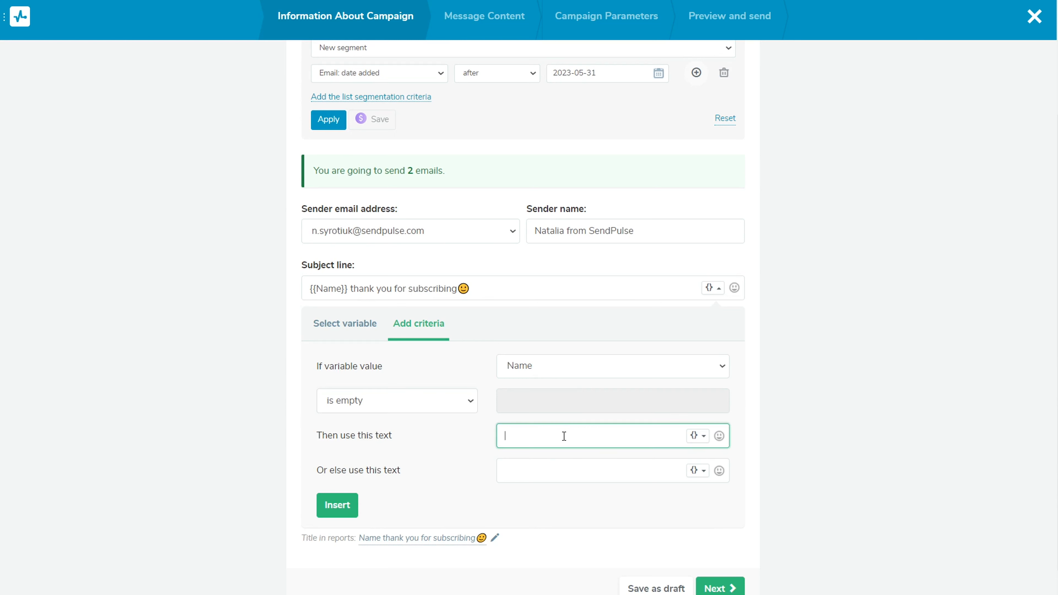
type("Thank you for subscribing")
left_click(719, 435)
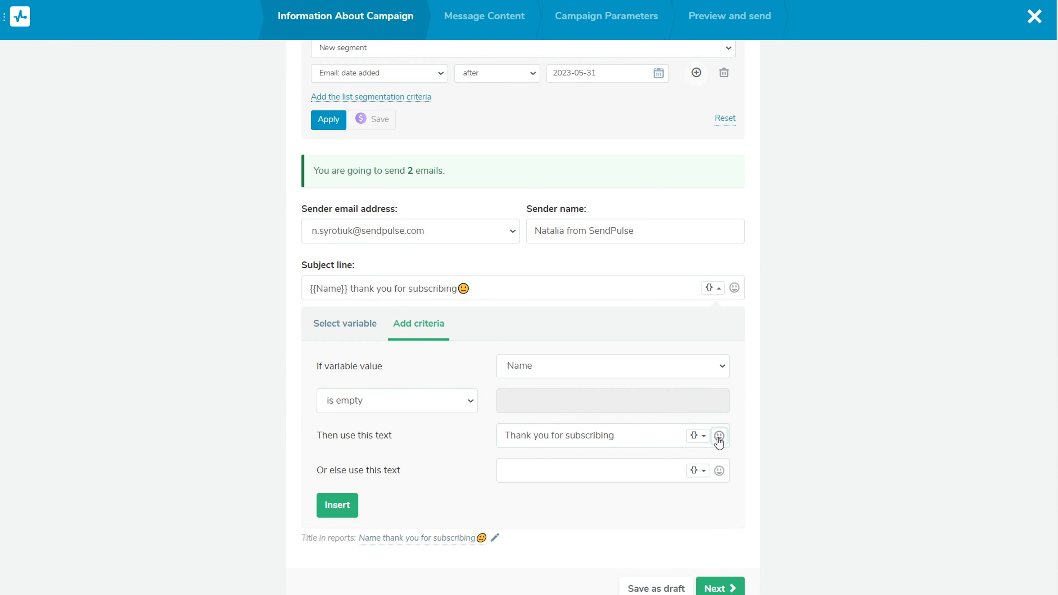
left_click(559, 279)
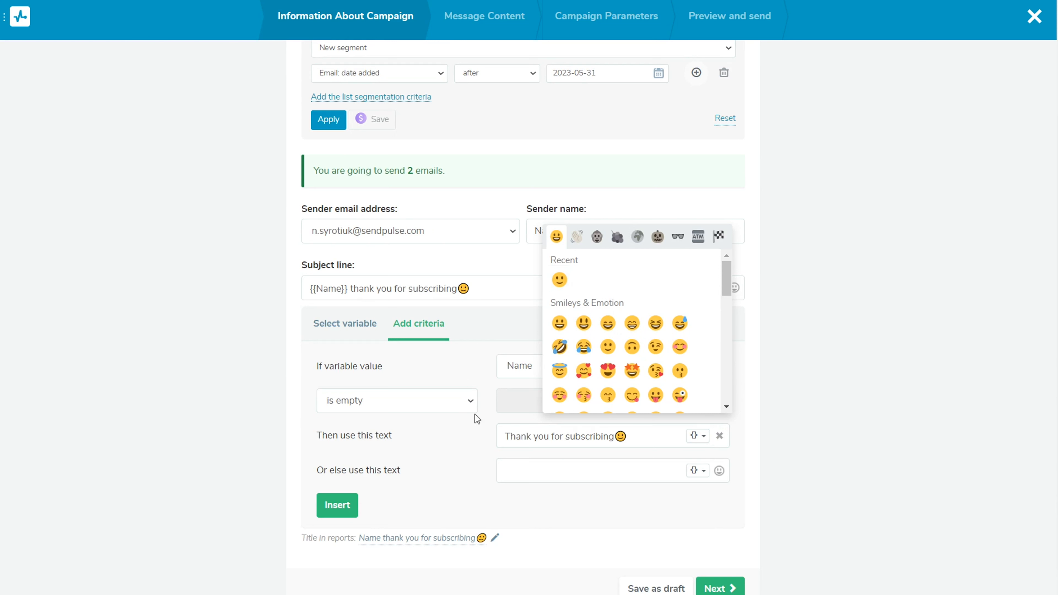
Copy the current subject line, "{{Name}} thank you for subscribing" with its emoji, into the criterion's alternative text
left_click(543, 465)
left_click_drag(479, 289, 311, 288)
key("ctrl+c")
left_click(550, 471)
key("ctrl+v")
left_click(559, 495)
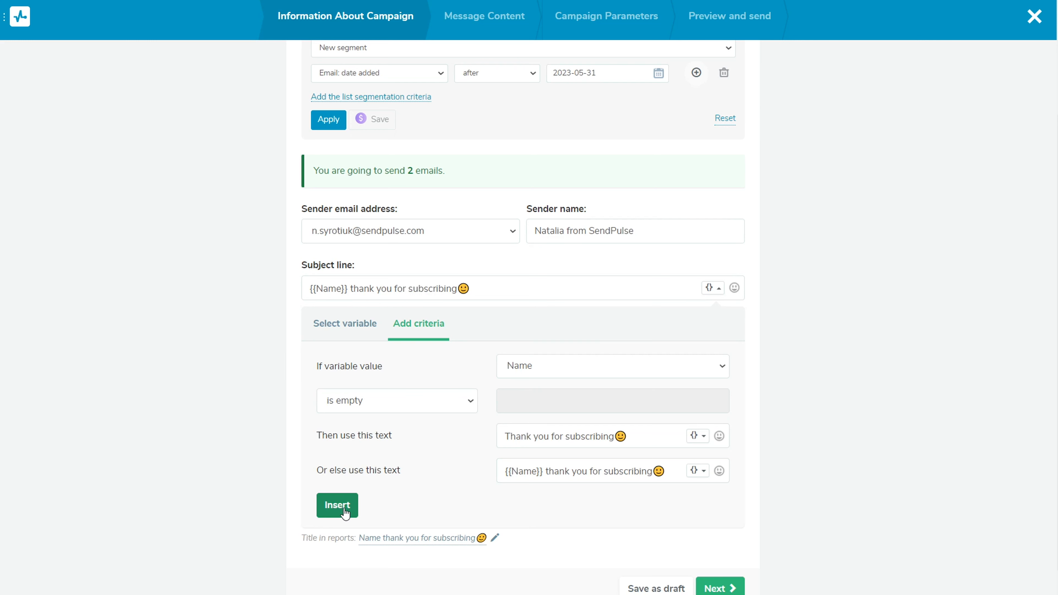
Insert the conditional text into the subject line and proceed to the campaign's message content
left_click(337, 505)
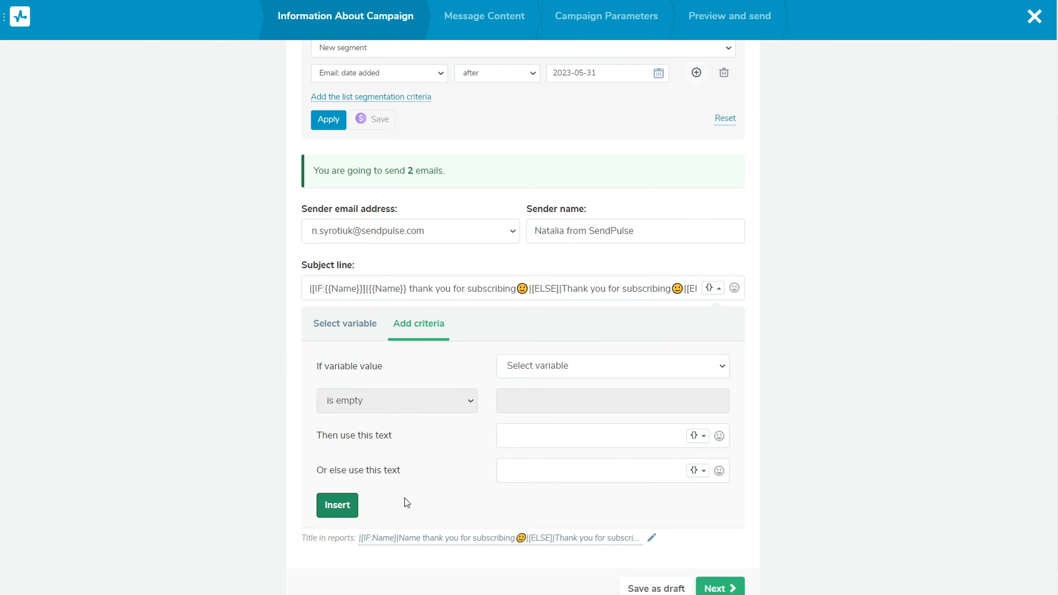
scroll(409, 493, "down", 1)
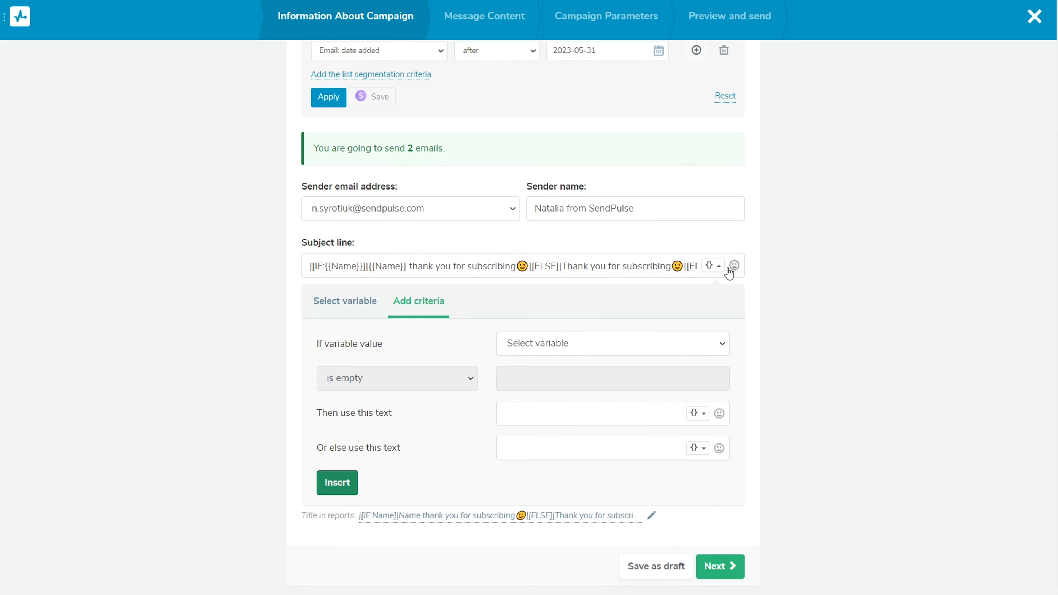
left_click(713, 265)
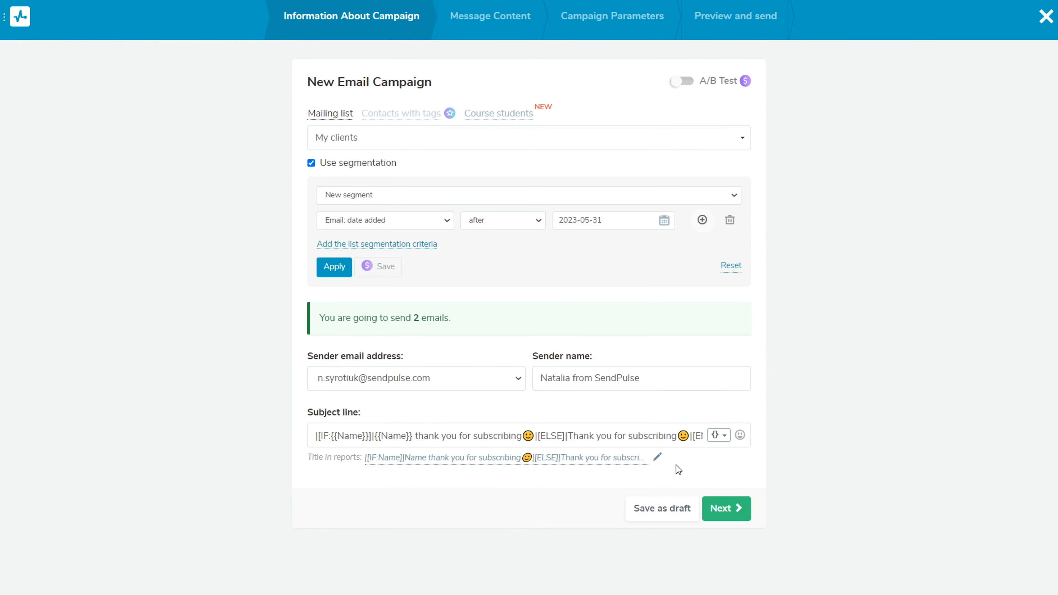
left_click(723, 516)
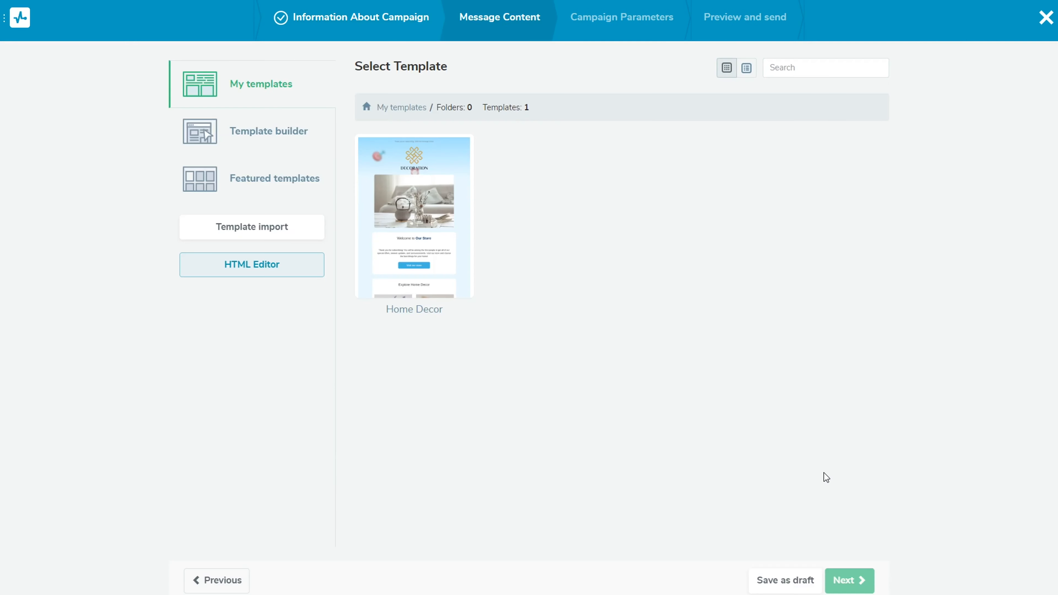
Look through the template builder and featured template options, and return to the saved templates
mouse_move(423, 219)
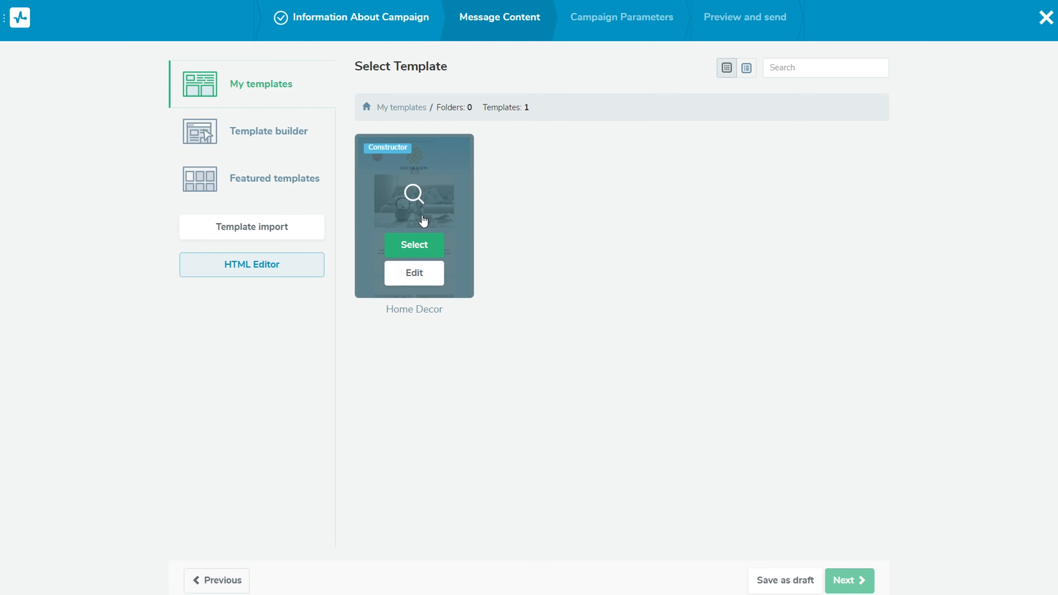
left_click(324, 140)
left_click(318, 180)
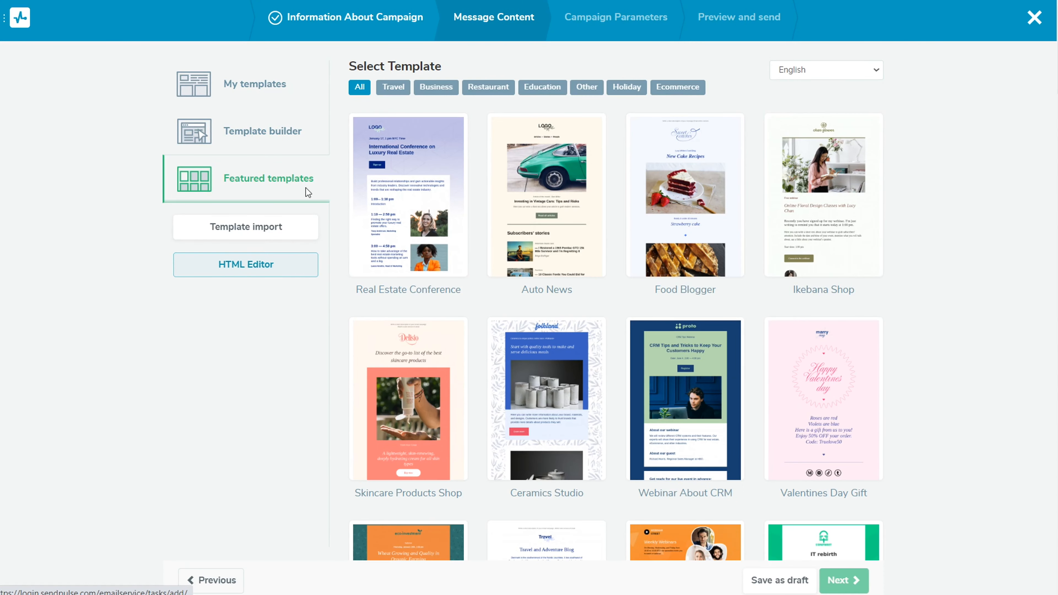
left_click(320, 91)
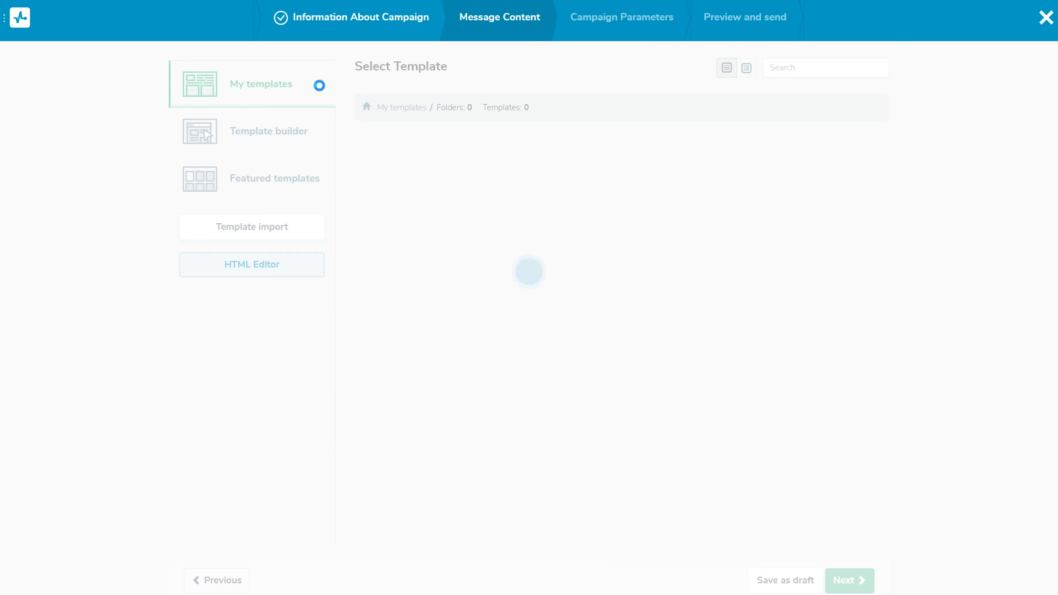
Open the saved Home Decor template for editing and select its main teapot picture
mouse_move(395, 228)
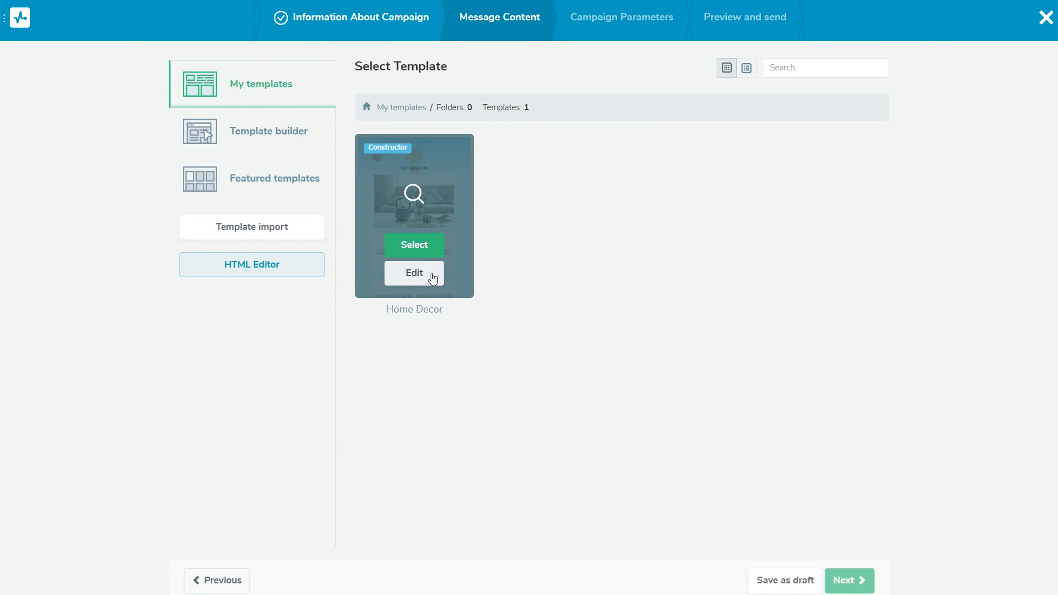
left_click(421, 279)
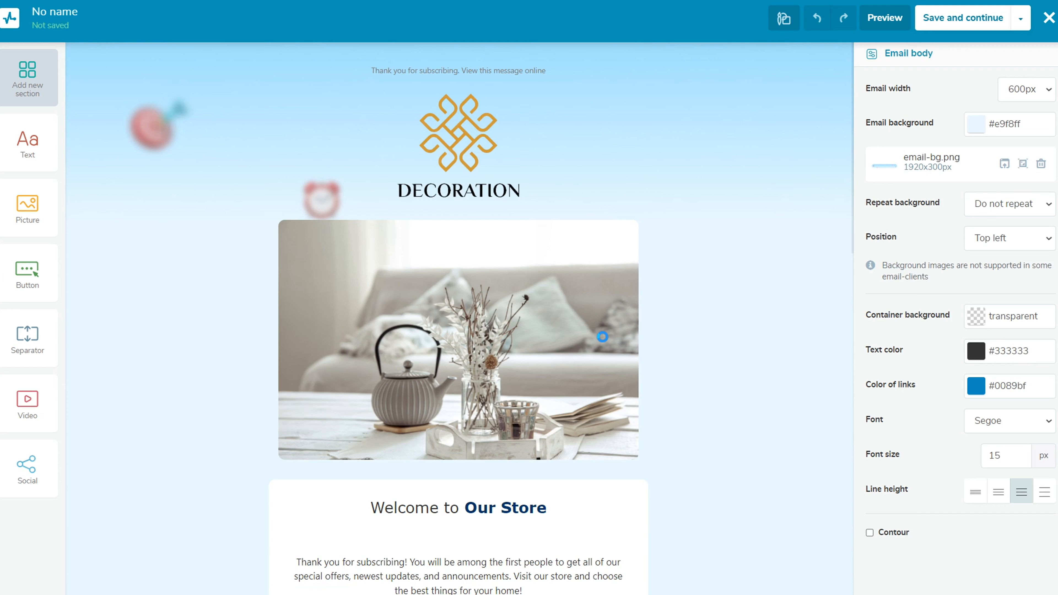
left_click(558, 370)
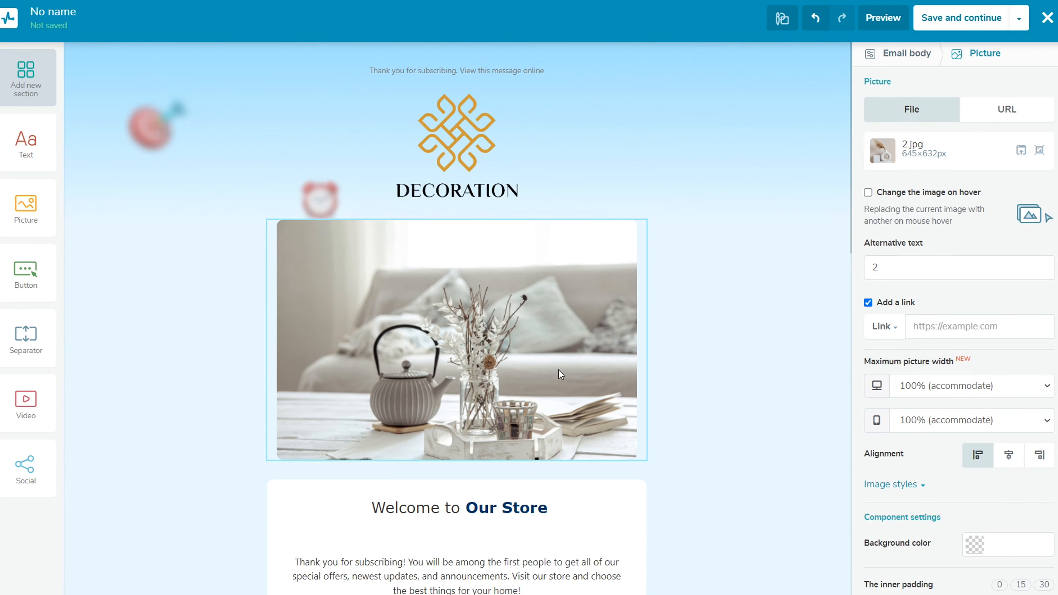
Insert the Name variable before "Welcome to Our Store" in the template's heading and save the template
scroll(558, 369, "down", 2)
left_click(643, 426)
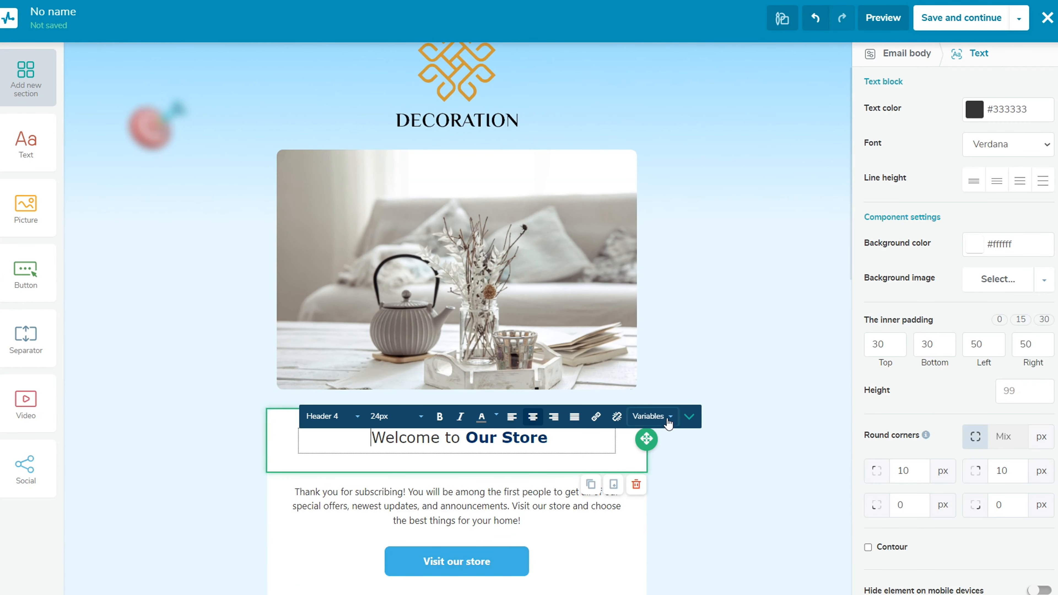
left_click(652, 416)
scroll(724, 250, "down", 2)
left_click(720, 335)
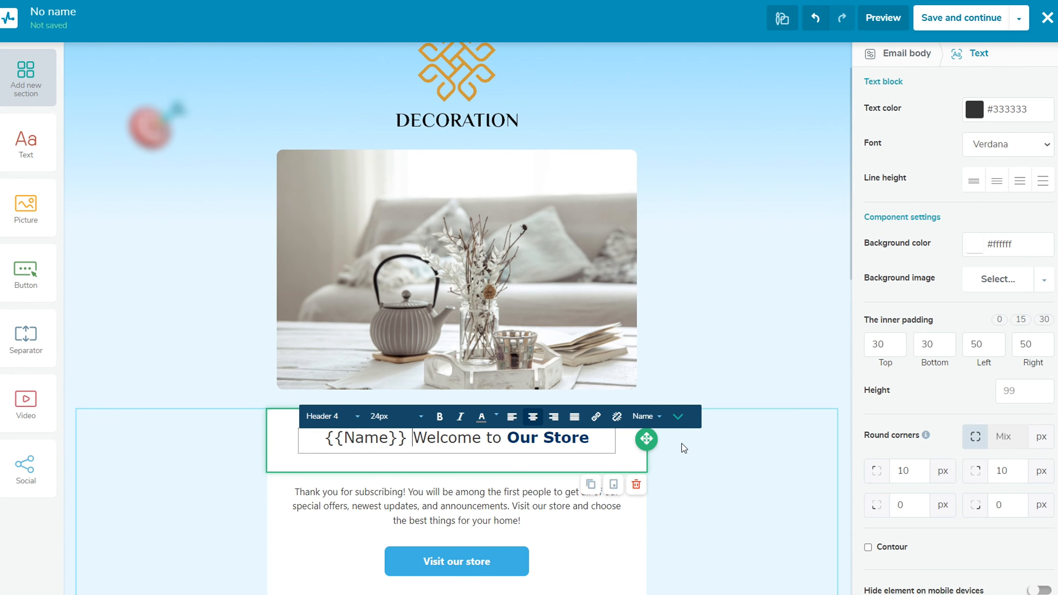
left_click(689, 449)
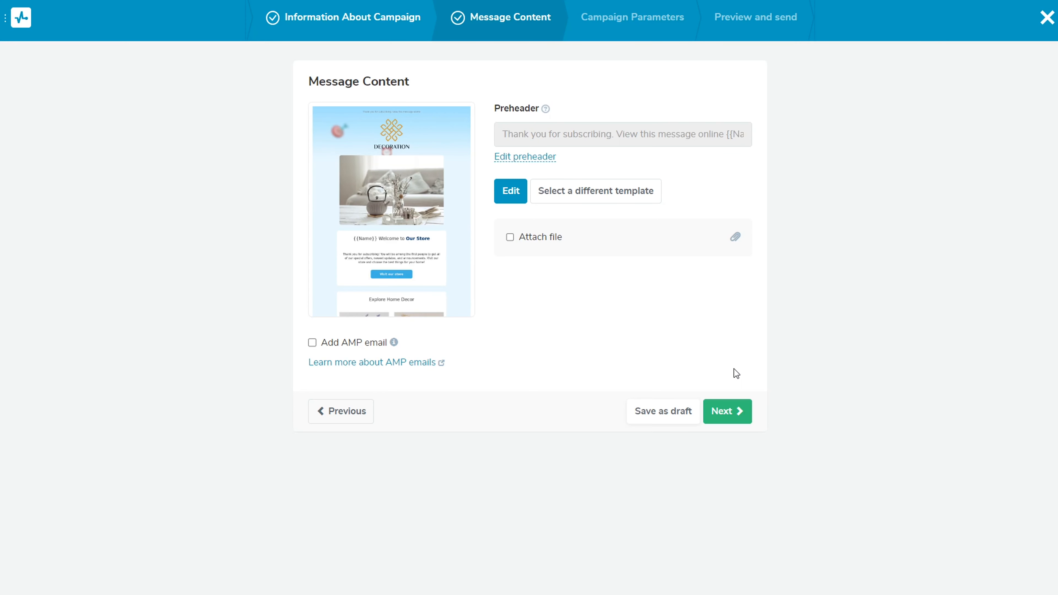
Replace the preheader with "We're glad you're here!" and proceed to the campaign parameters
left_click(540, 158)
key("ctrl+v")
left_click(526, 164)
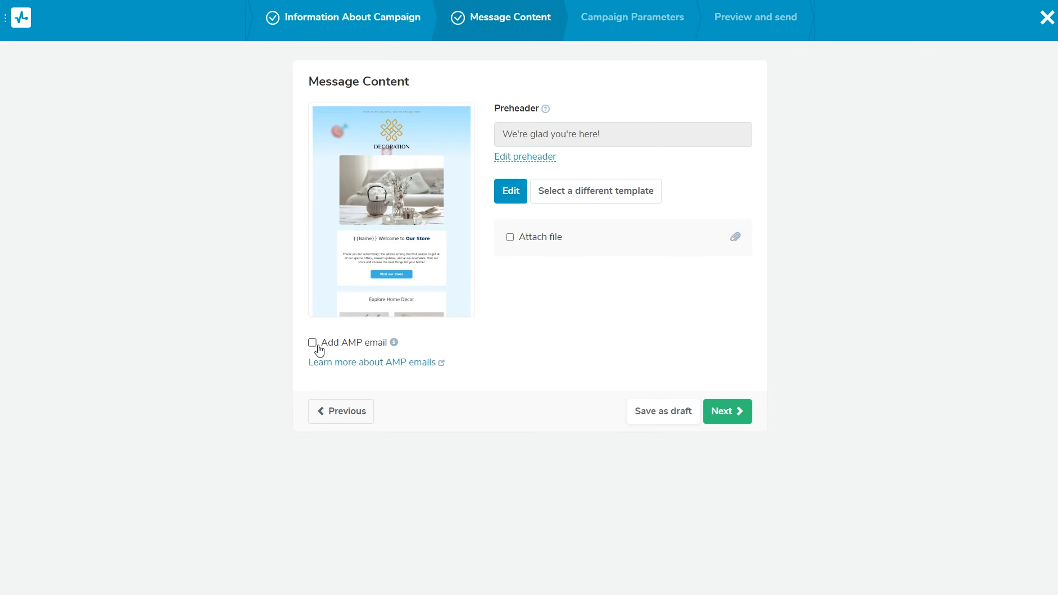
left_click(724, 420)
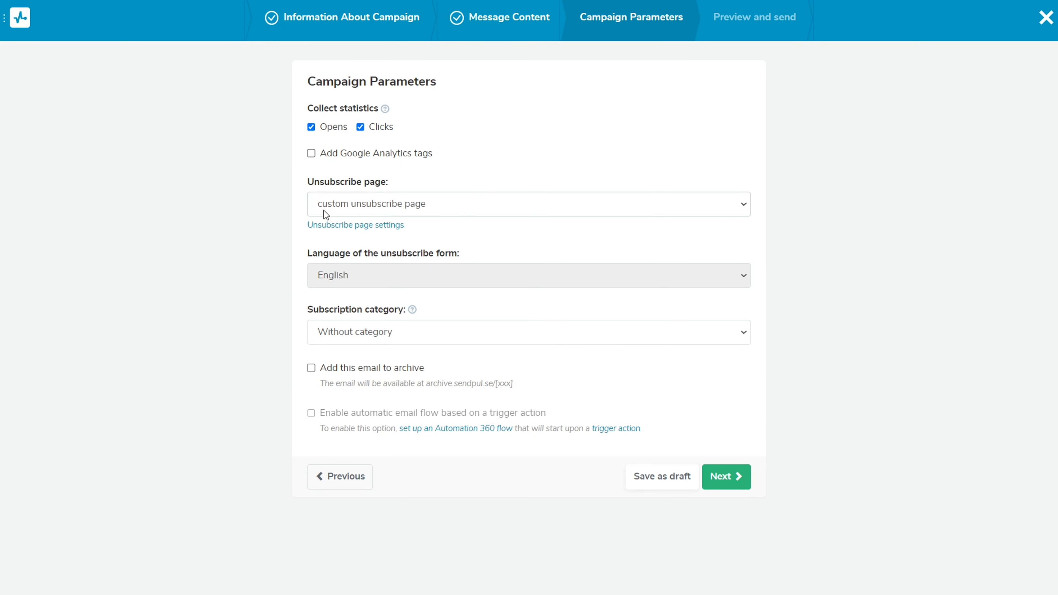
Choose the Default unsubscribe page and set the unsubscribe form's language to English
left_click(458, 212)
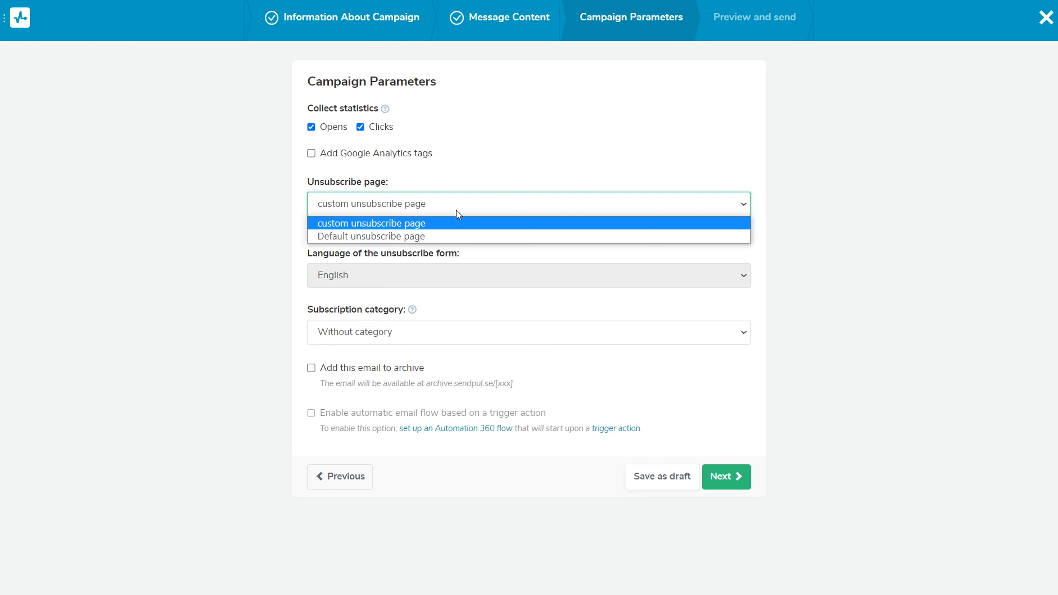
left_click(443, 236)
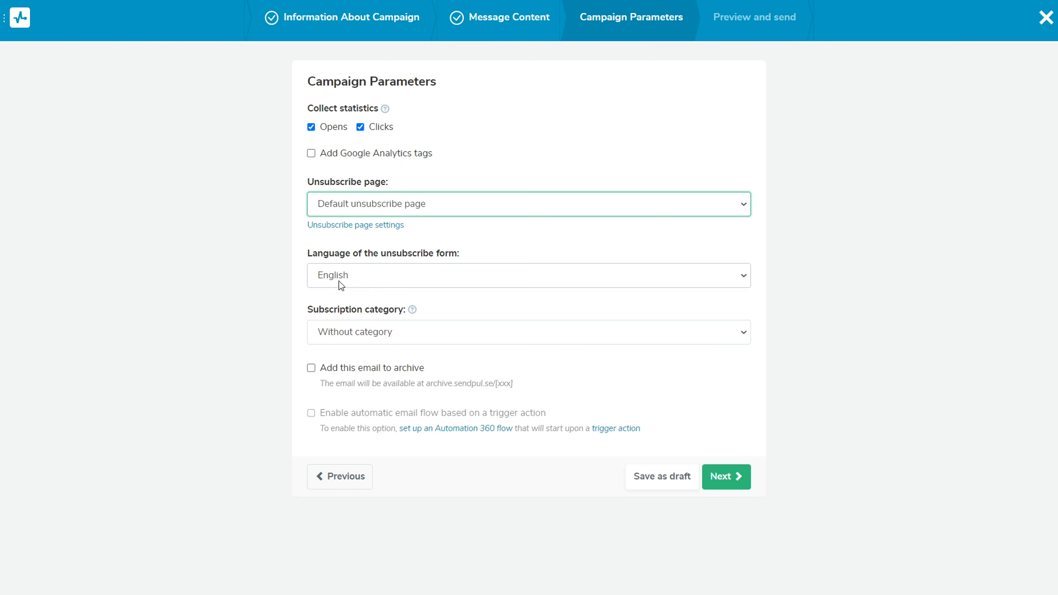
left_click(410, 279)
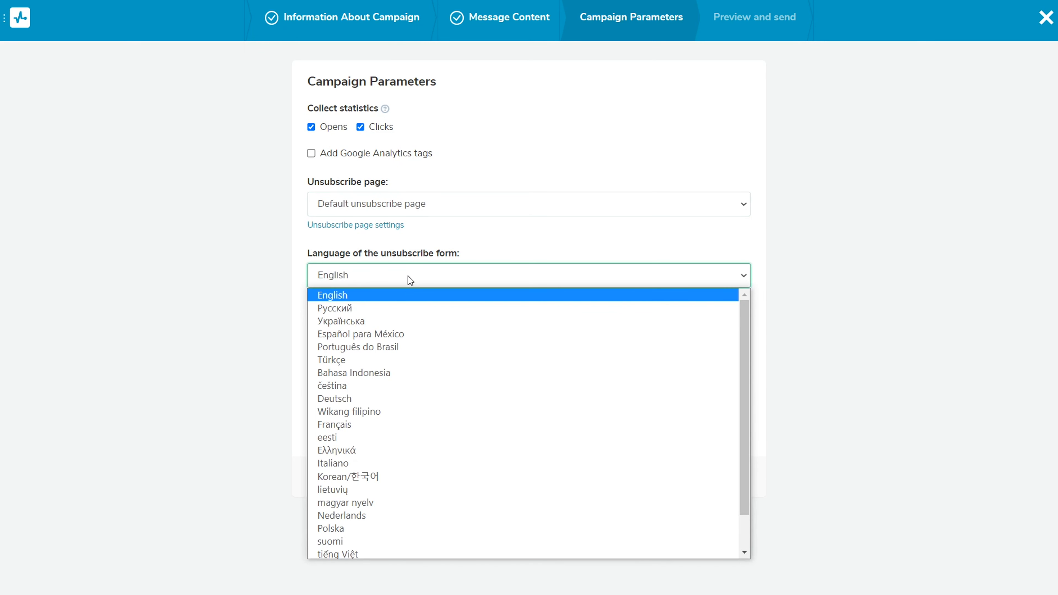
left_click(398, 293)
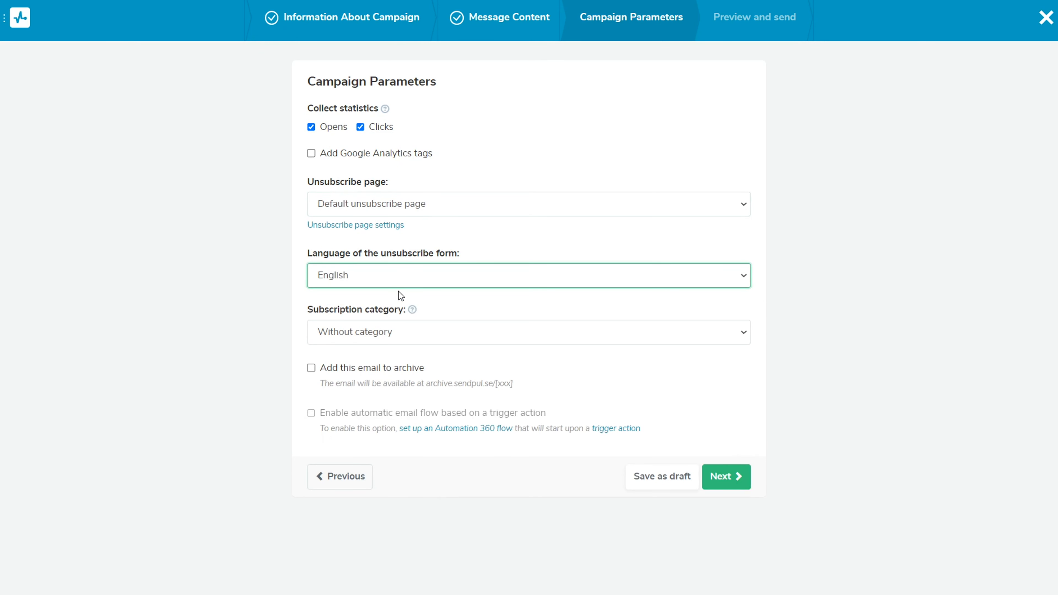
Set the subscription category to Discounts, add the email to the archive, and proceed to the campaign preview
left_click(424, 337)
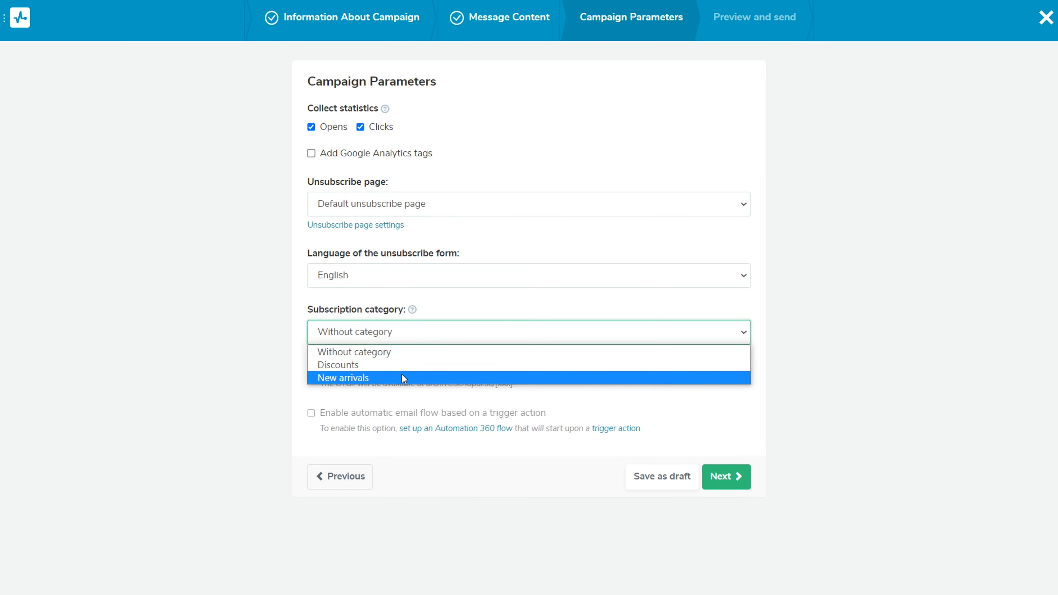
left_click(408, 361)
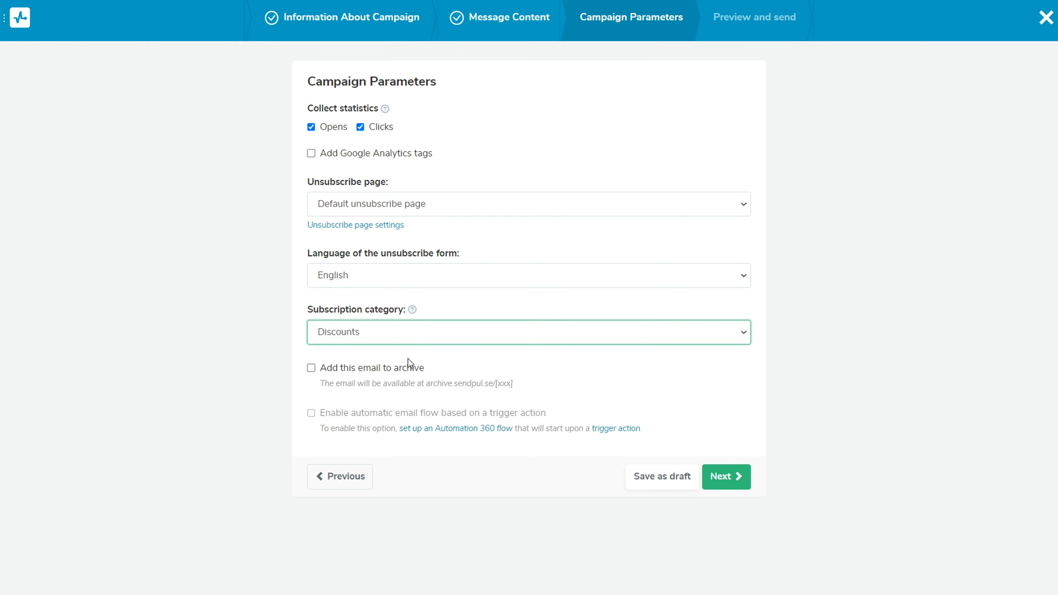
left_click(311, 367)
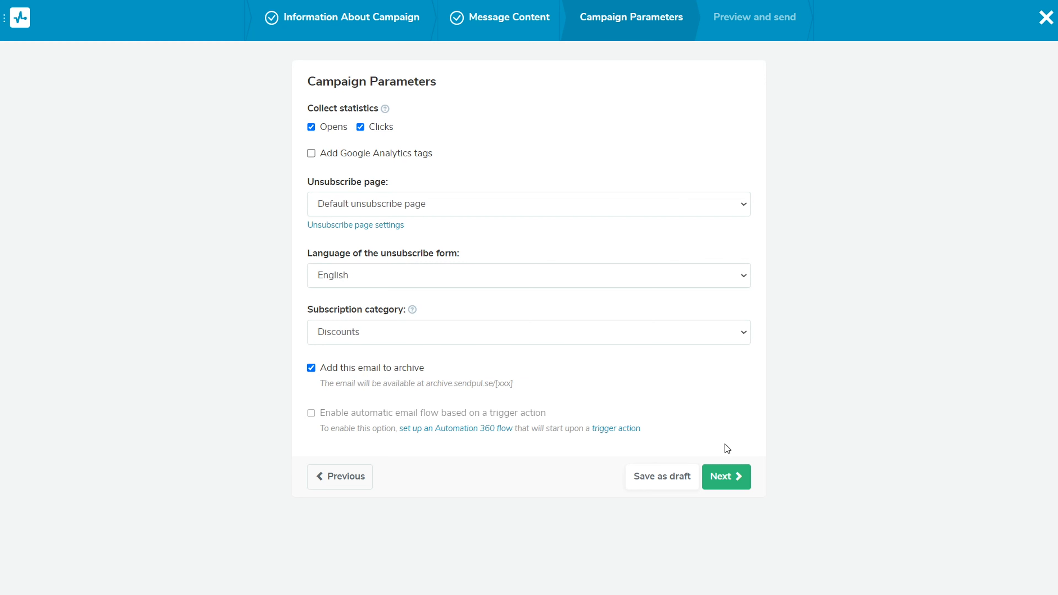
left_click(734, 483)
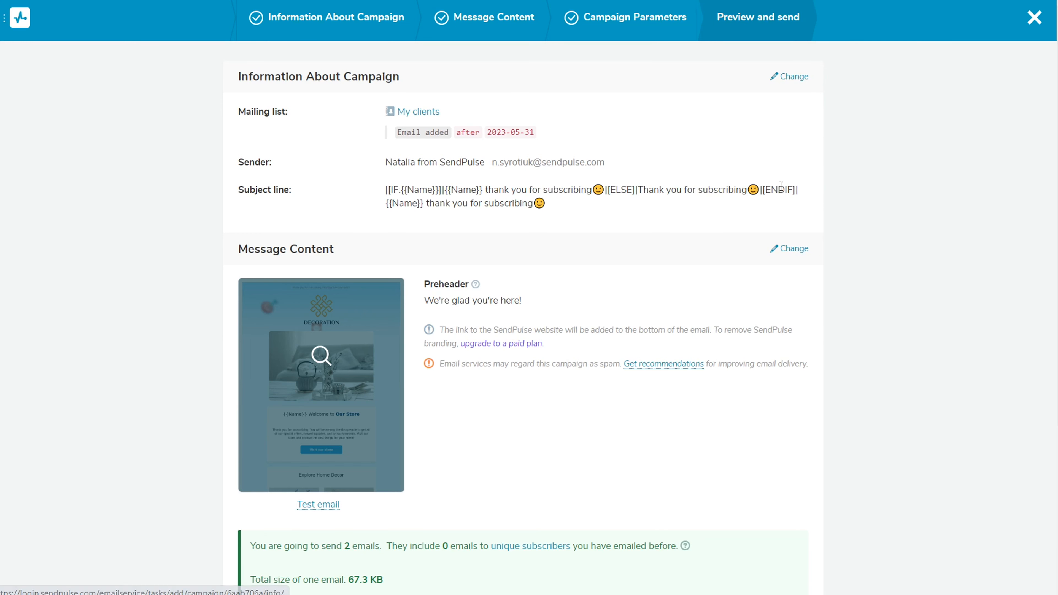
Review the recommendations for improving email deliverability and the test message recipients
left_click(665, 364)
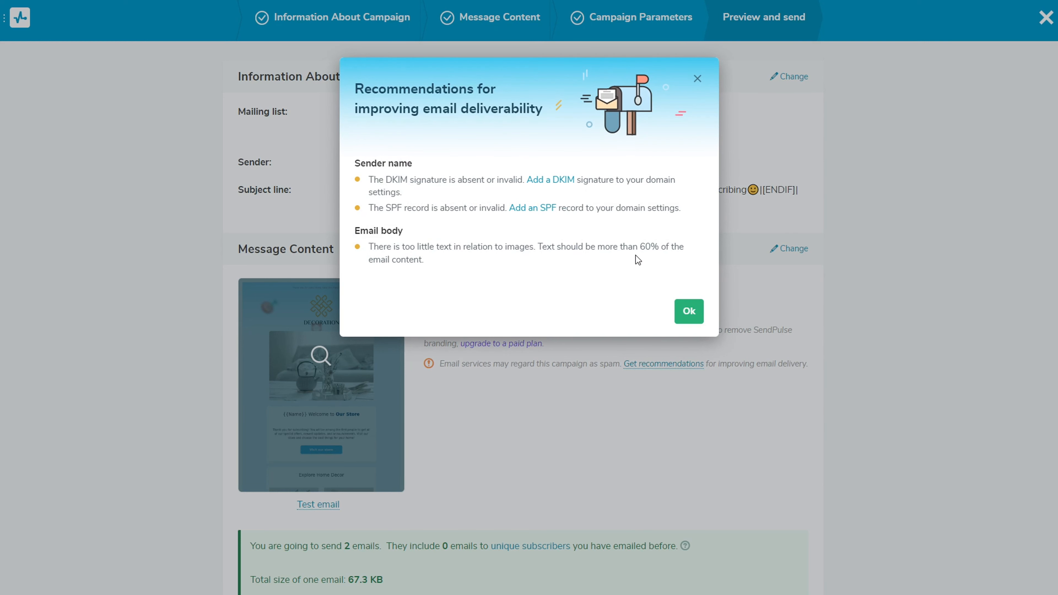
left_click(689, 311)
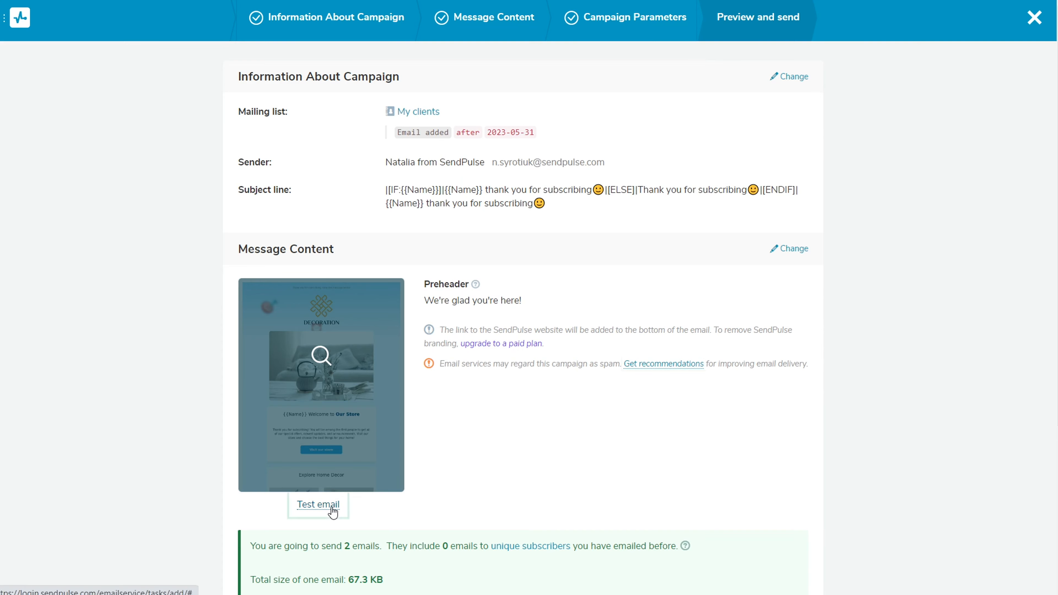
left_click(322, 504)
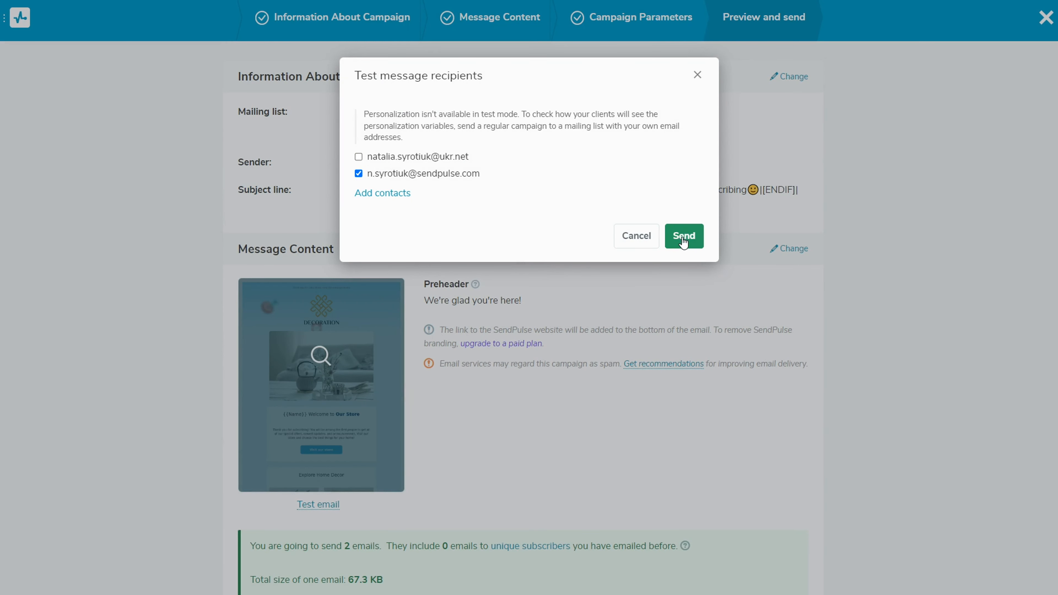
left_click(654, 244)
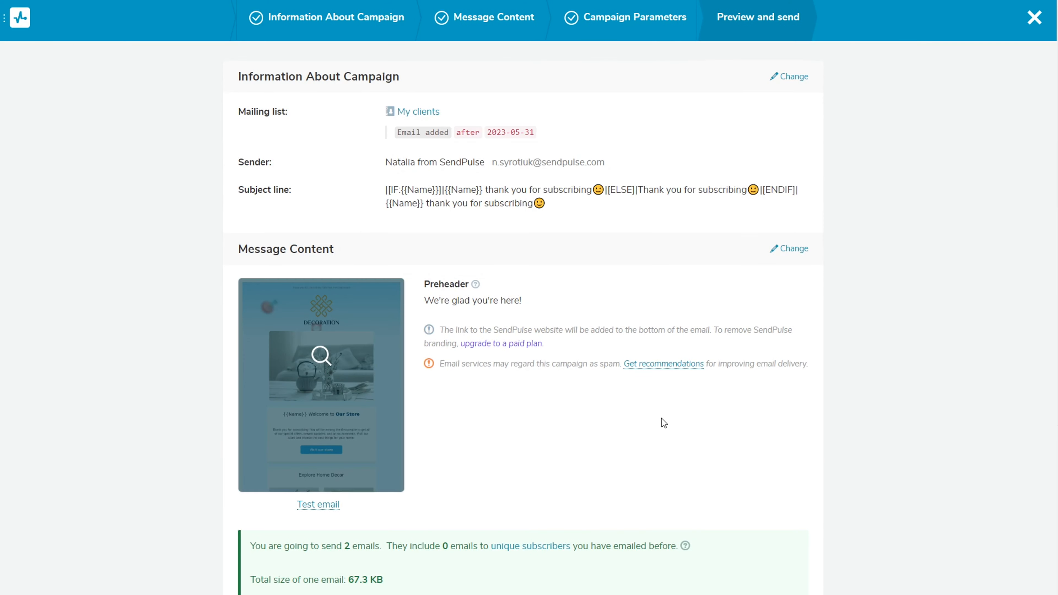
Schedule the campaign to be sent on 2023-06-06 at 09:50 instead of immediately
scroll(663, 417, "down", 5)
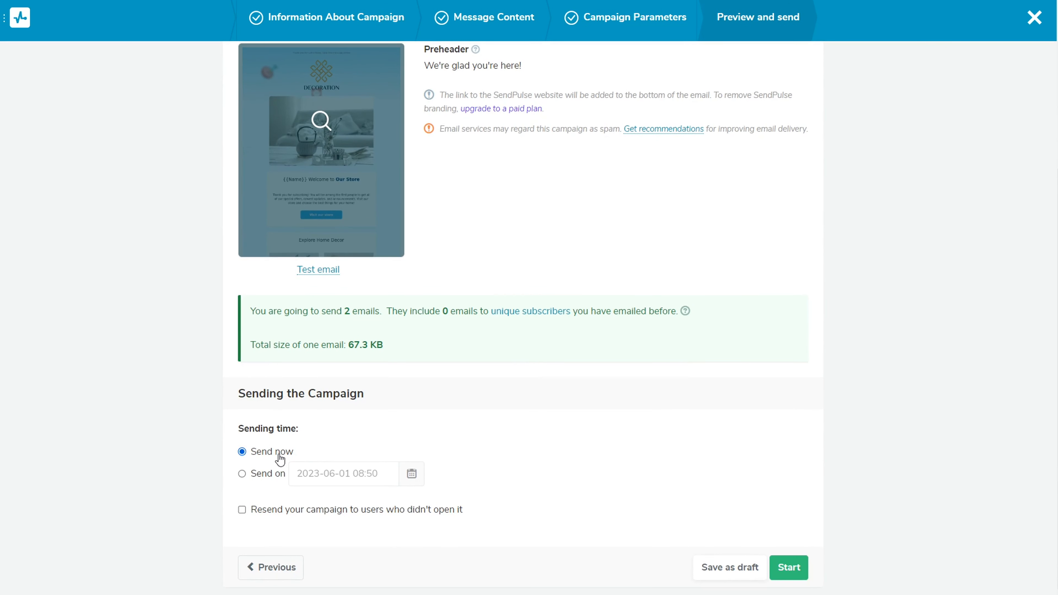
left_click(240, 475)
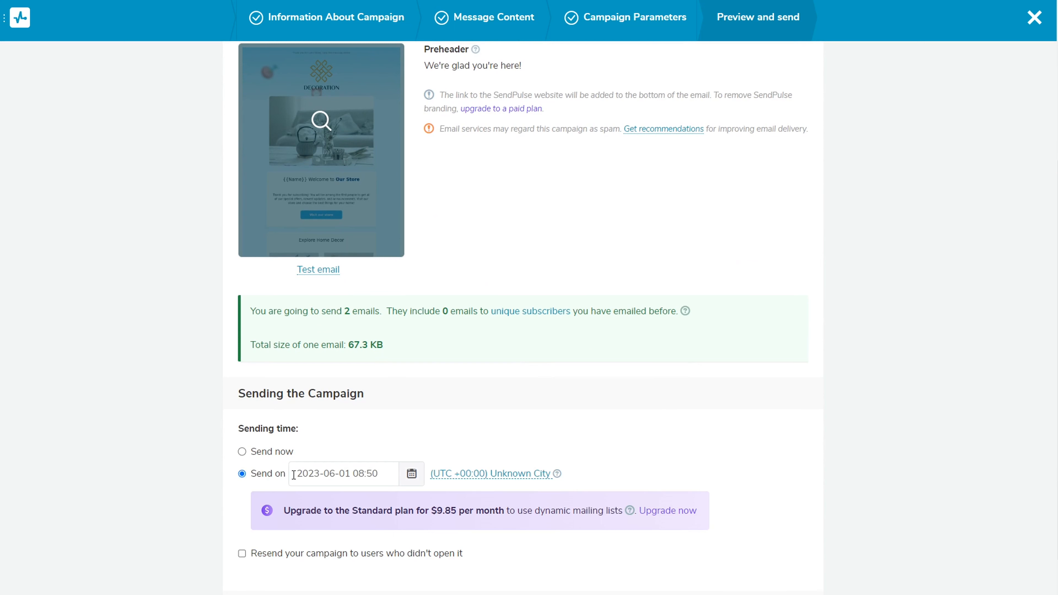
left_click(412, 474)
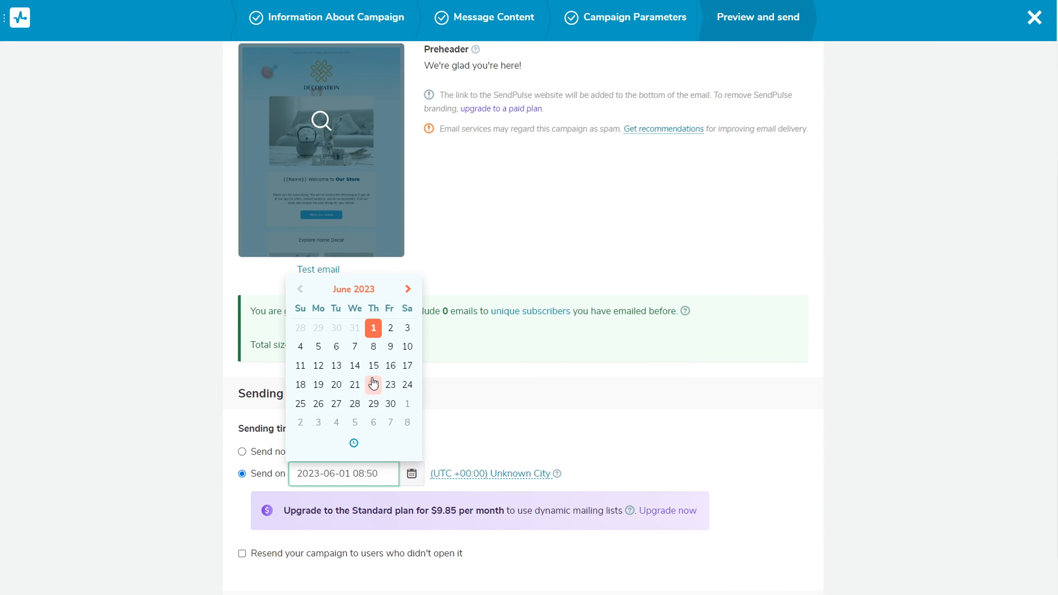
left_click(336, 347)
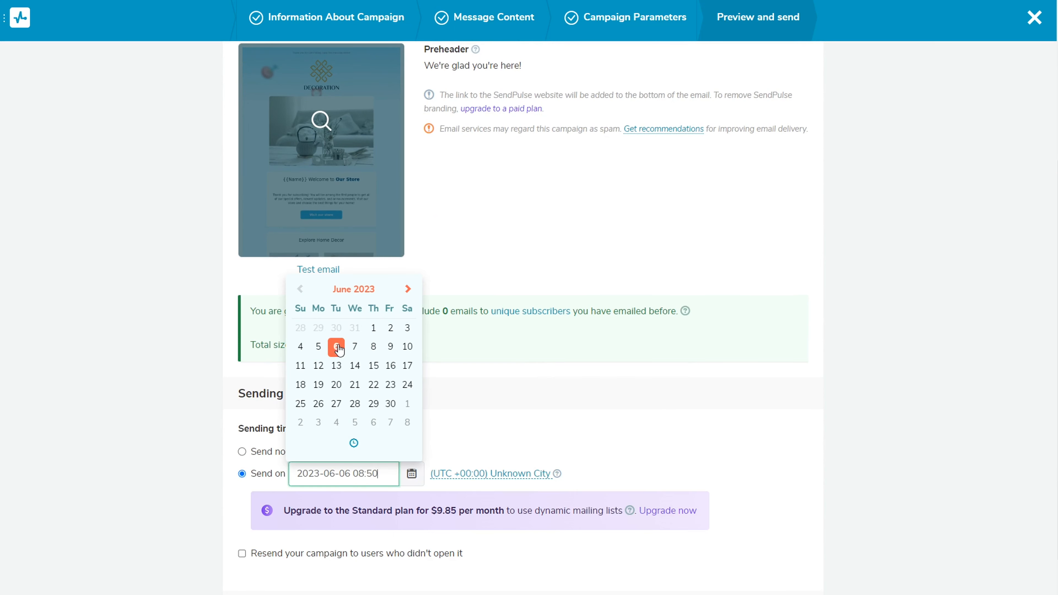
left_click(354, 443)
left_click(300, 421)
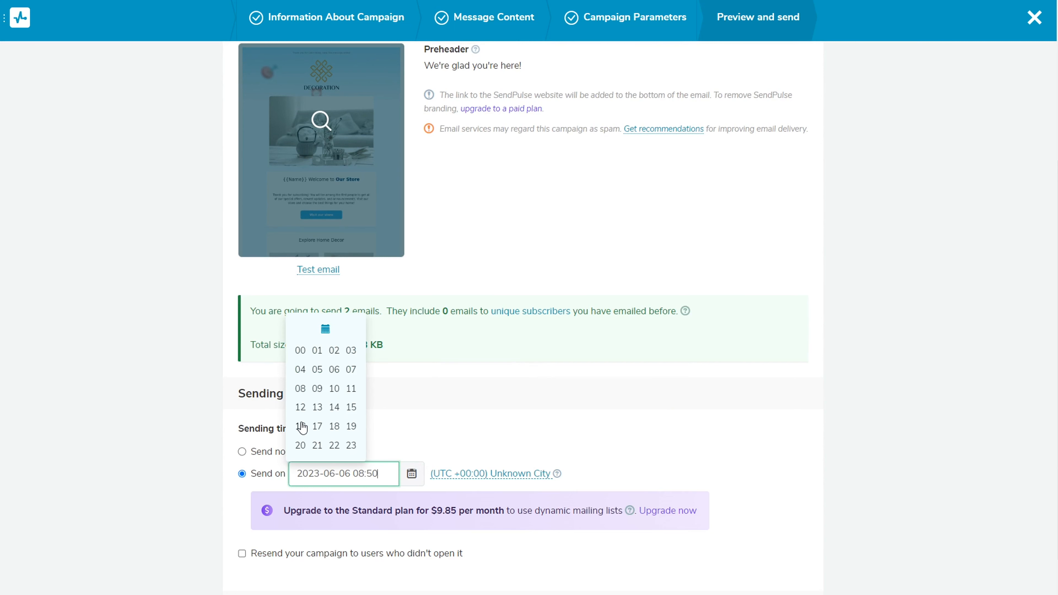
left_click(319, 391)
left_click(370, 428)
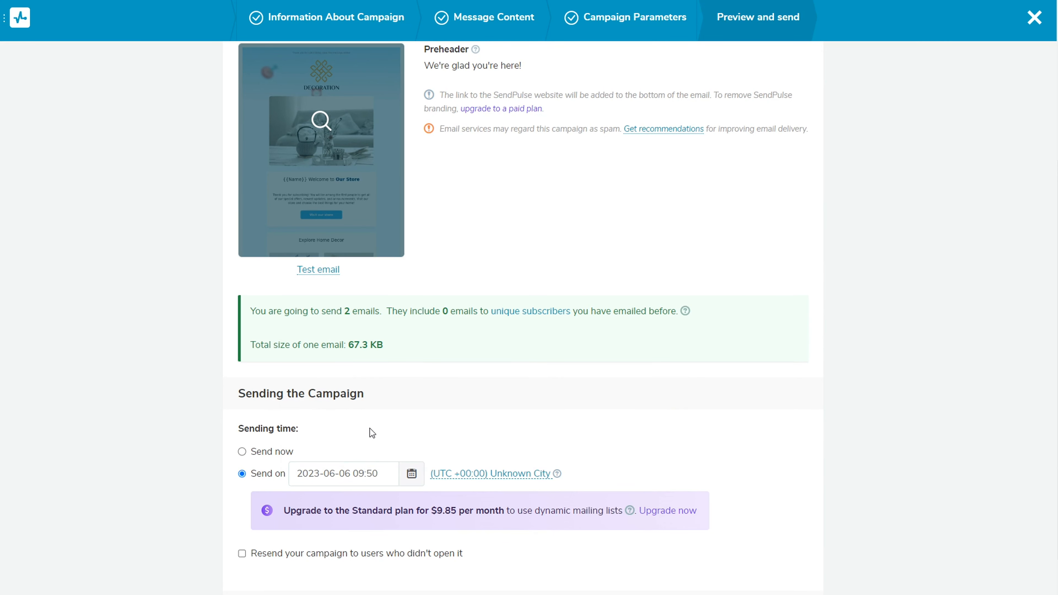
Enable resending the campaign to users who didn't open it, with the new subject "Welcome to our store!"
scroll(456, 423, "down", 1)
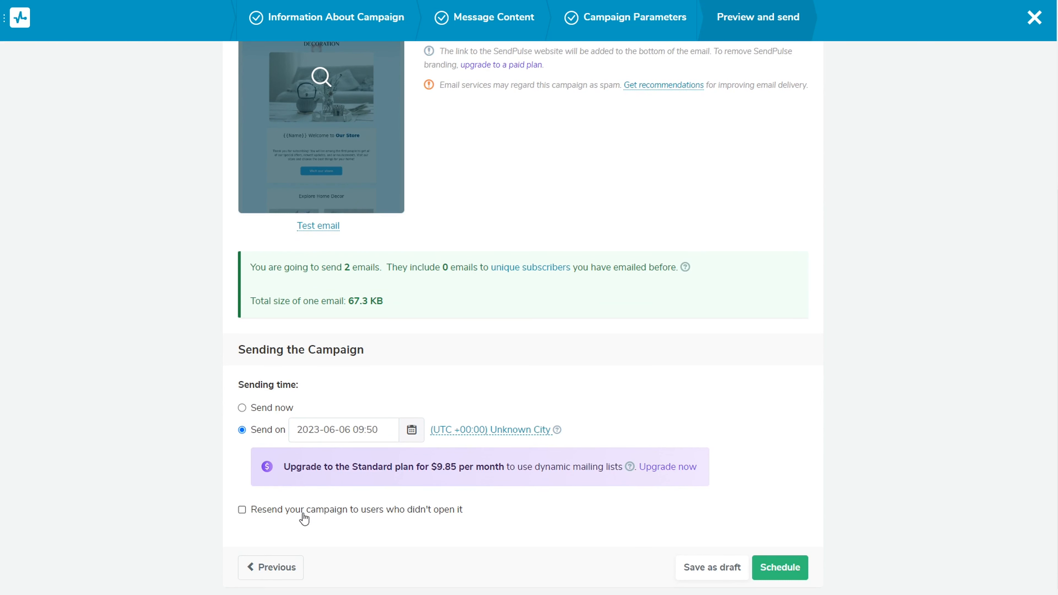
left_click(242, 510)
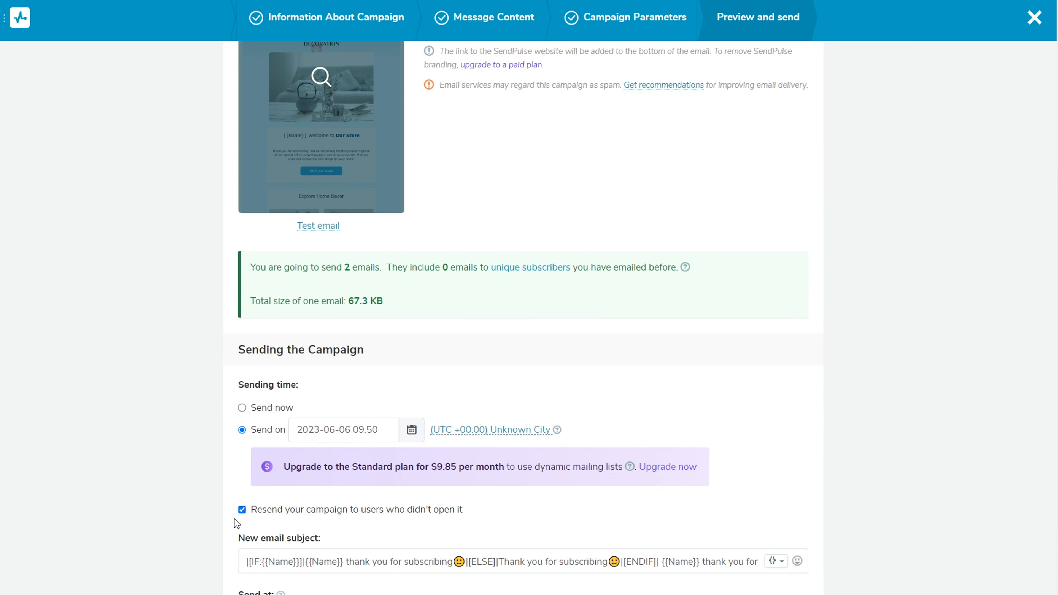
scroll(234, 519, "down", 2)
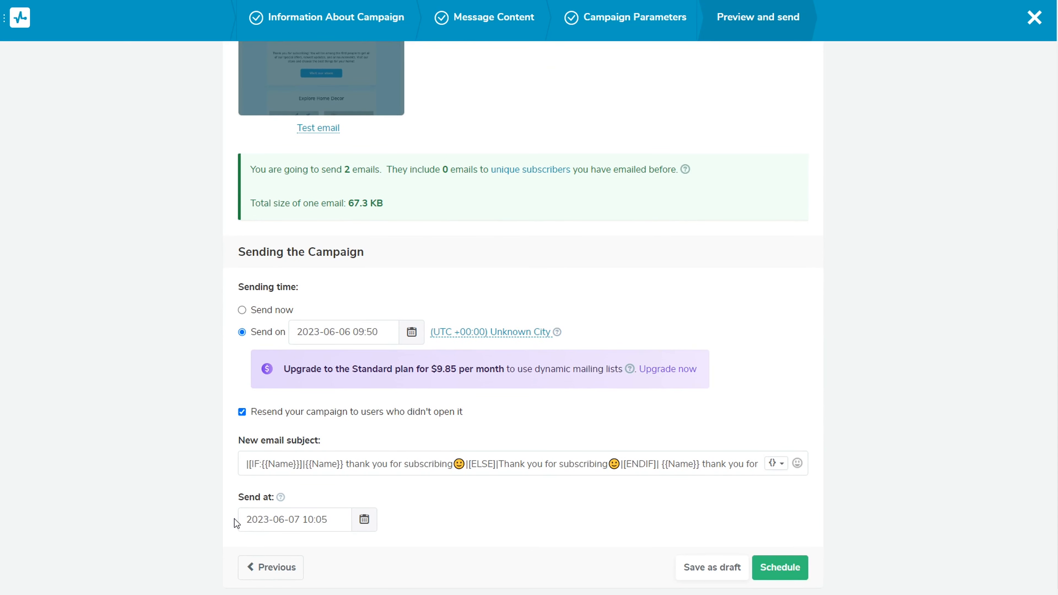
left_click(319, 466)
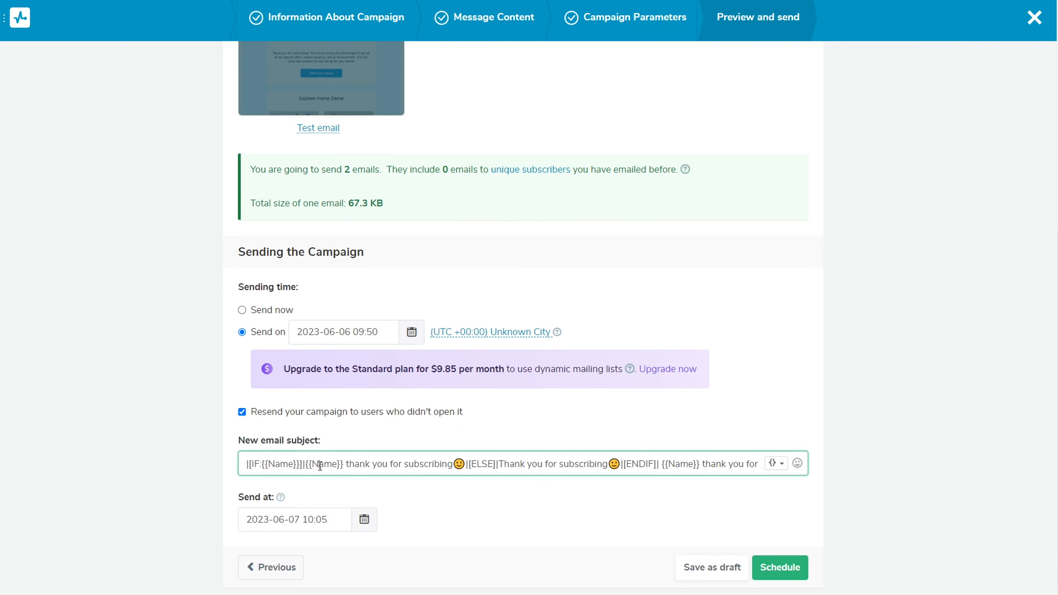
key("ctrl+a")
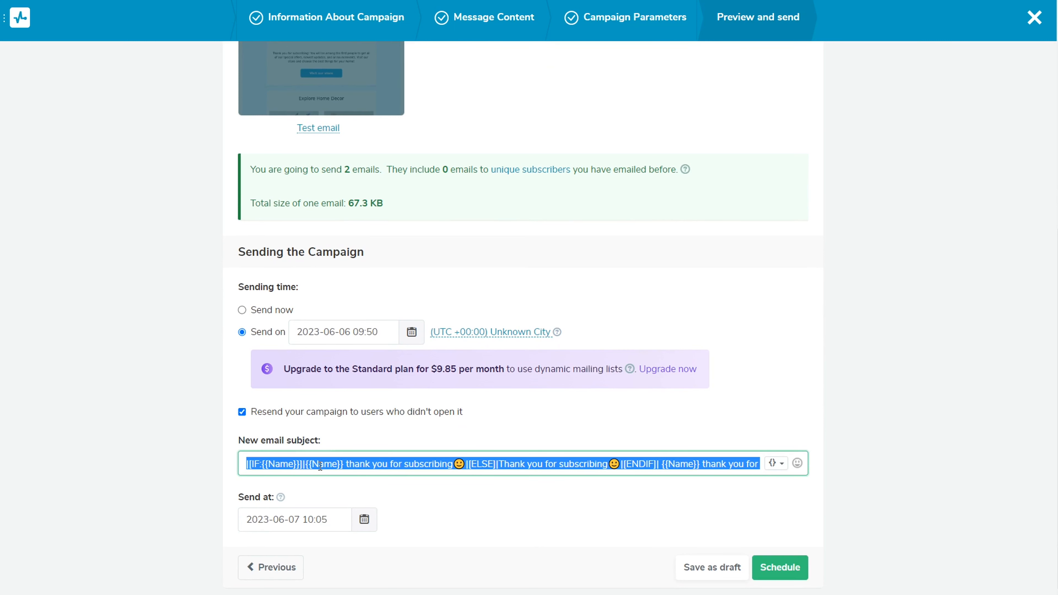
type("Welcome to our store!")
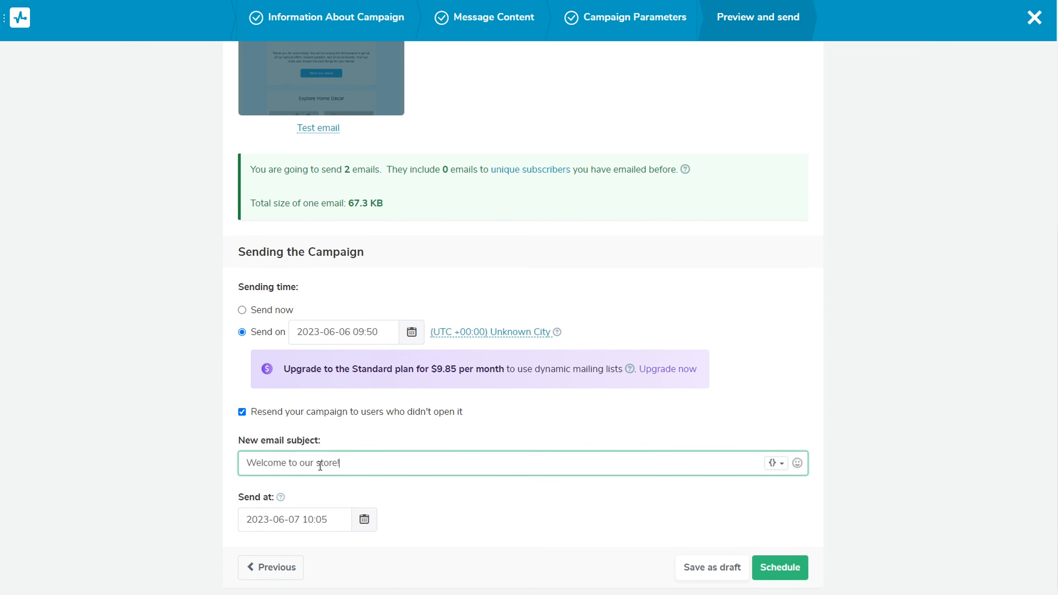
left_click(320, 488)
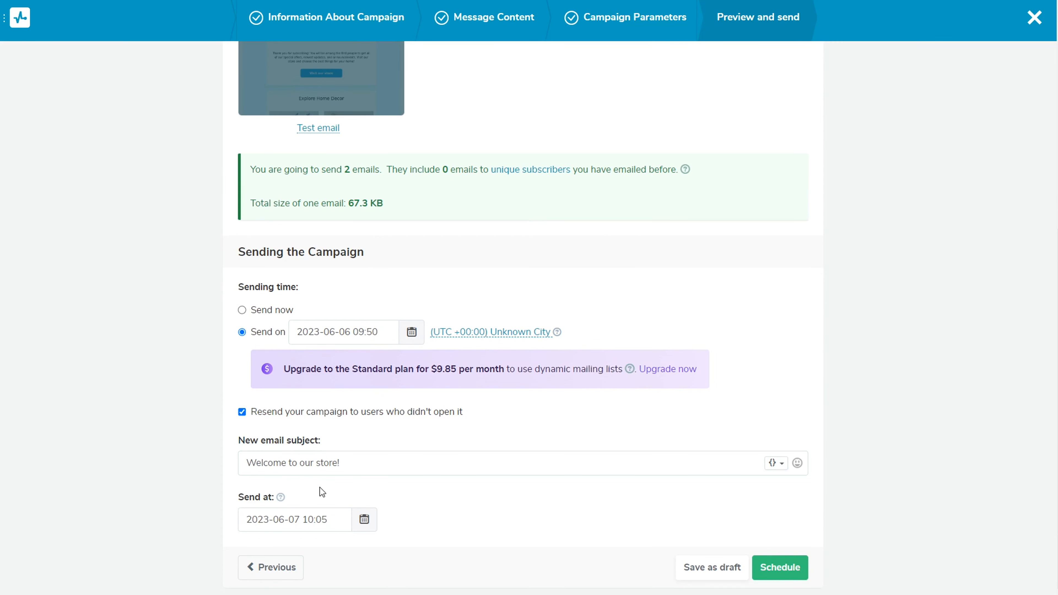
Set the resend date to June 13, 2023
left_click(357, 518)
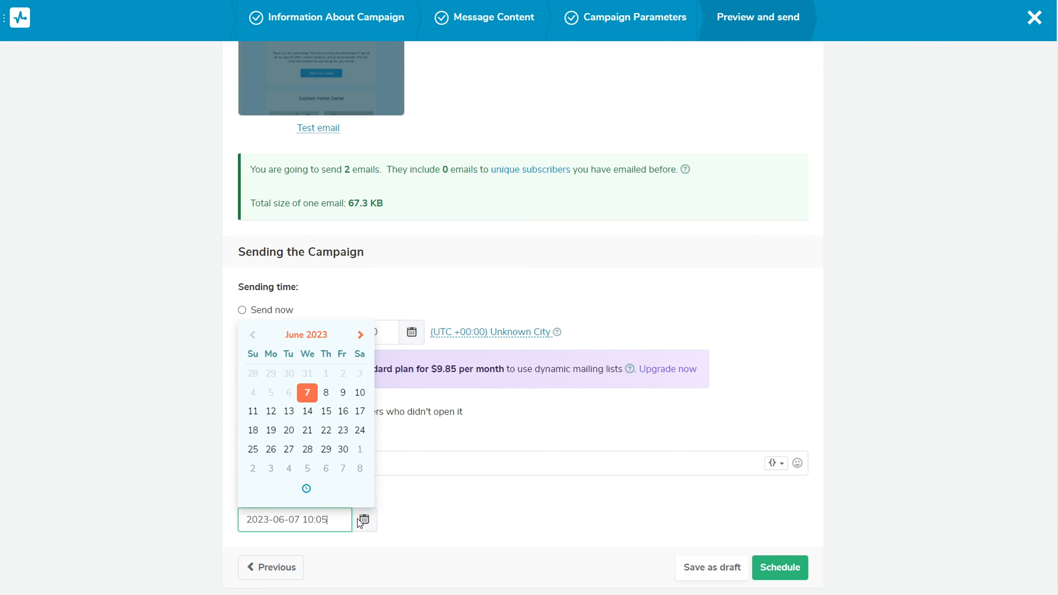
left_click(288, 412)
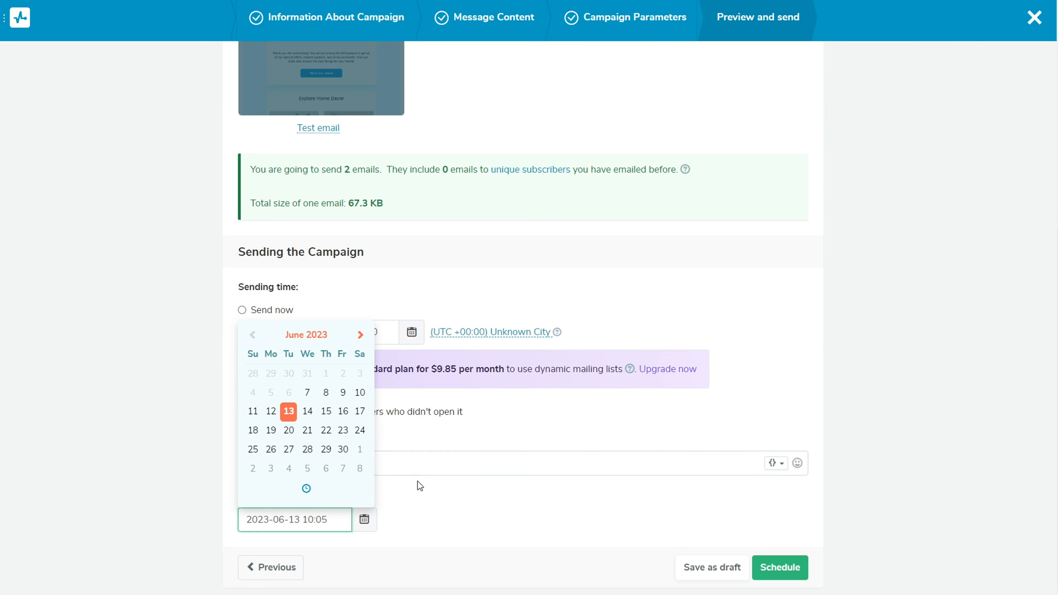
left_click(420, 498)
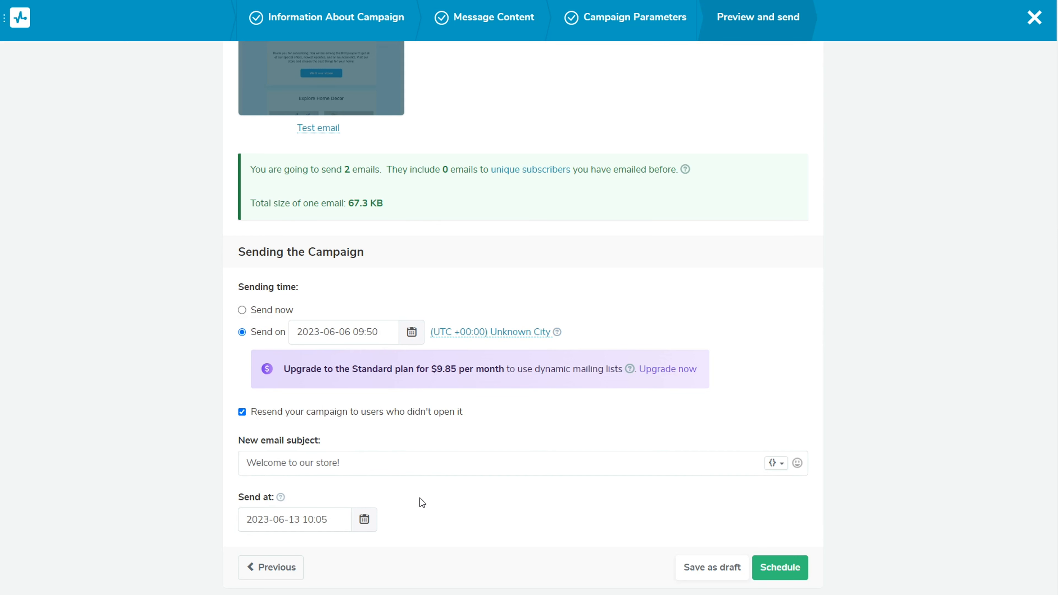